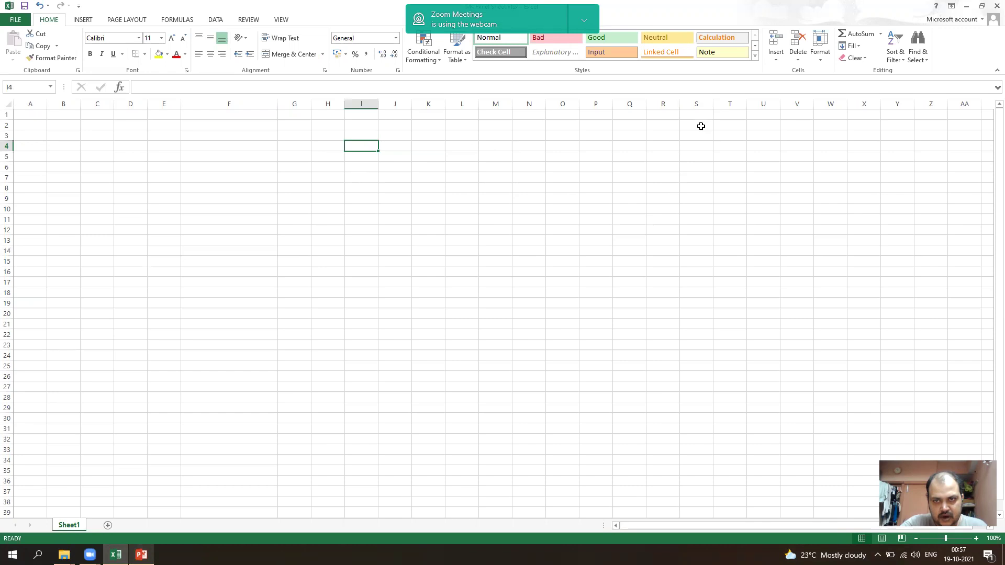
Select the single cell S2 on the blank Excel sheet.
click(701, 126)
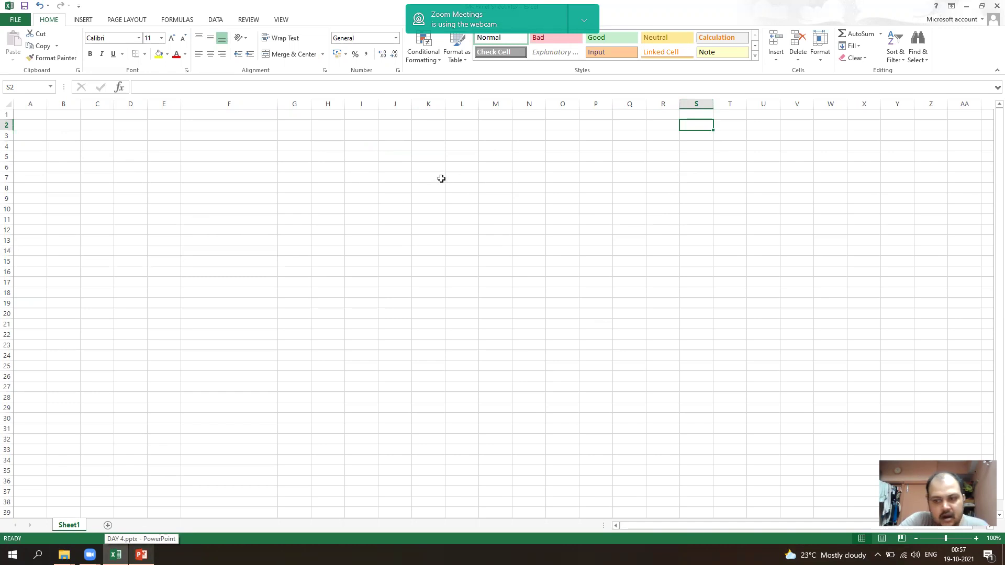
Switch to the PowerPoint deck to show the slide of practical selection topics.
click(141, 554)
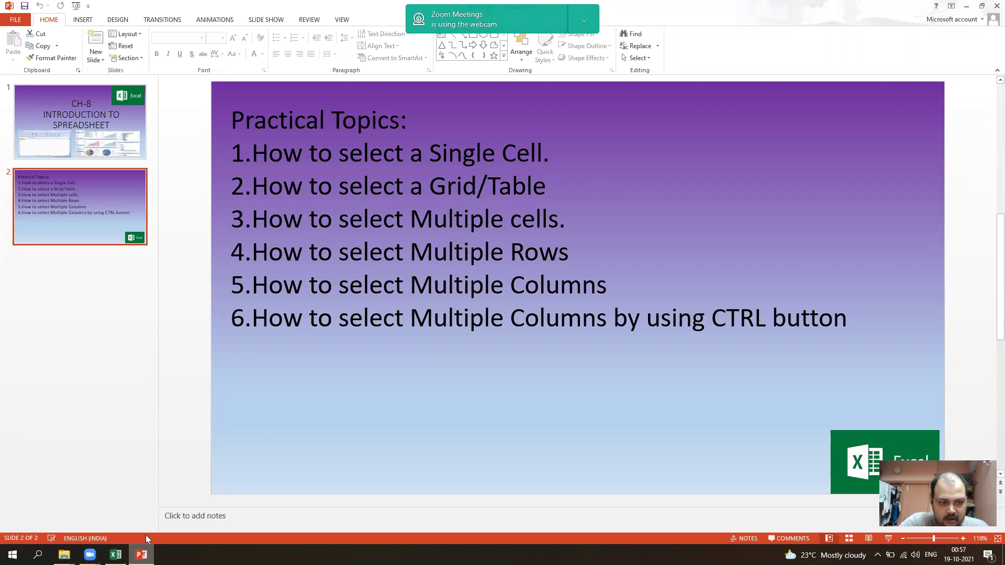
Go back from the Practical Topics slide to the empty Excel Sheet1.
click(116, 554)
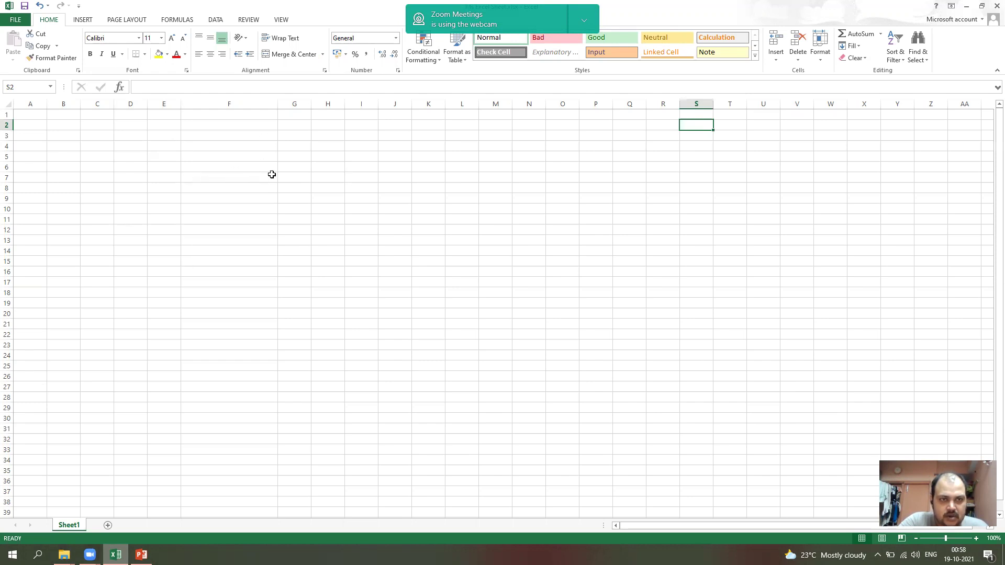
Select the block F3:N17, then the column run F4:F18, clearing each.
click(244, 136)
drag(245, 135, 540, 279)
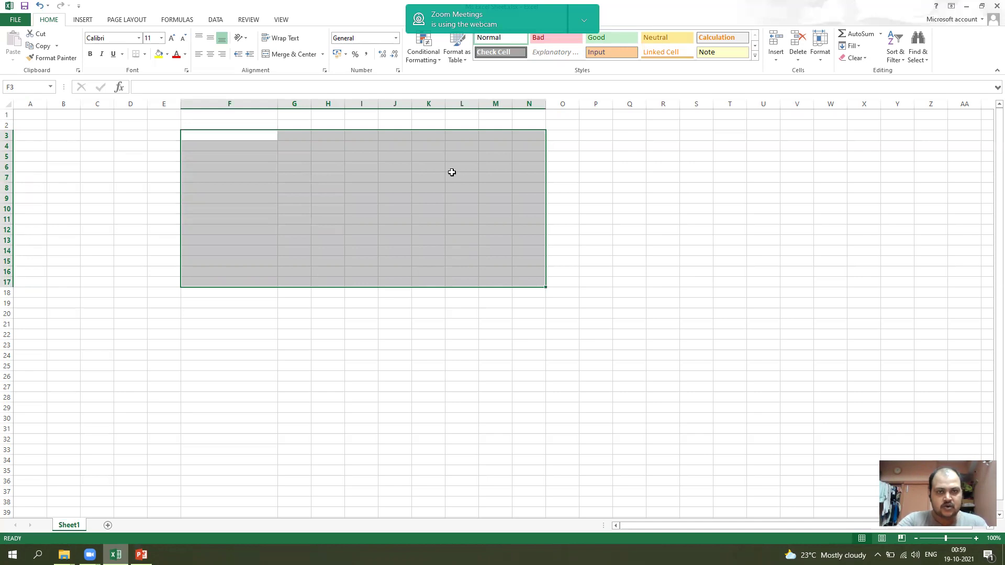
drag(293, 366, 291, 356)
drag(221, 145, 220, 293)
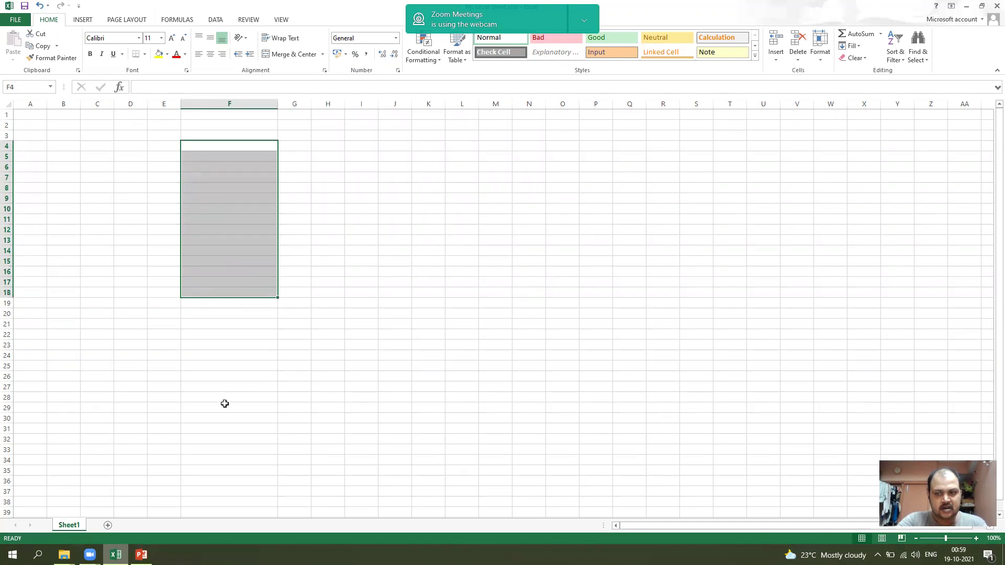
click(273, 364)
Select the row run F5:Q5, then the block F4:P18, clearing each.
drag(252, 155, 630, 156)
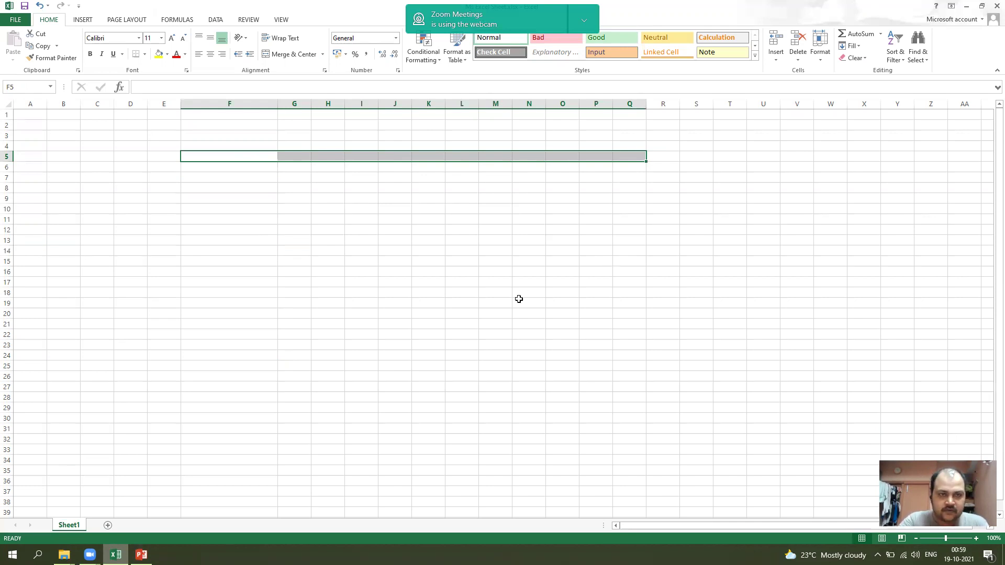
click(368, 155)
click(309, 262)
drag(225, 144, 604, 292)
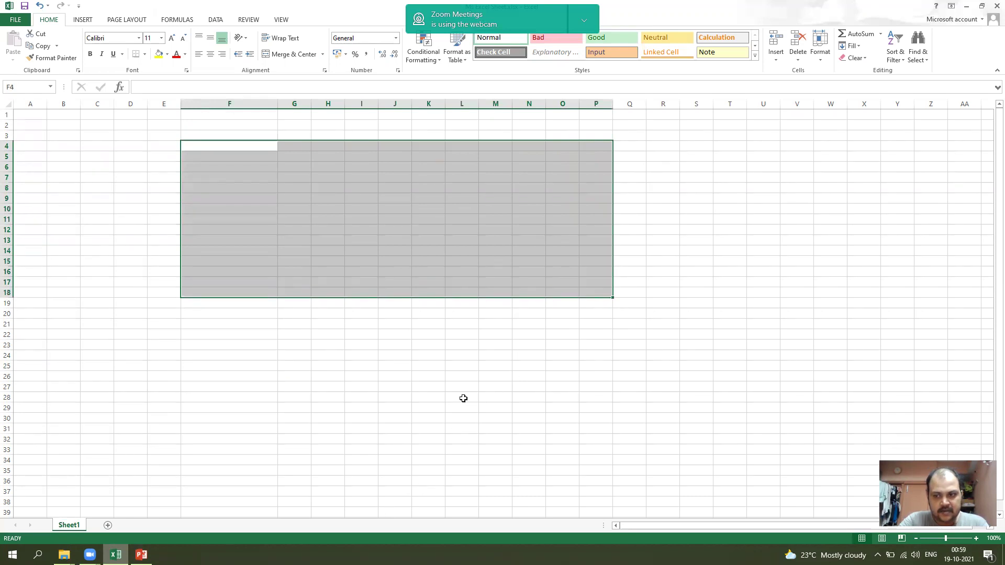
click(387, 406)
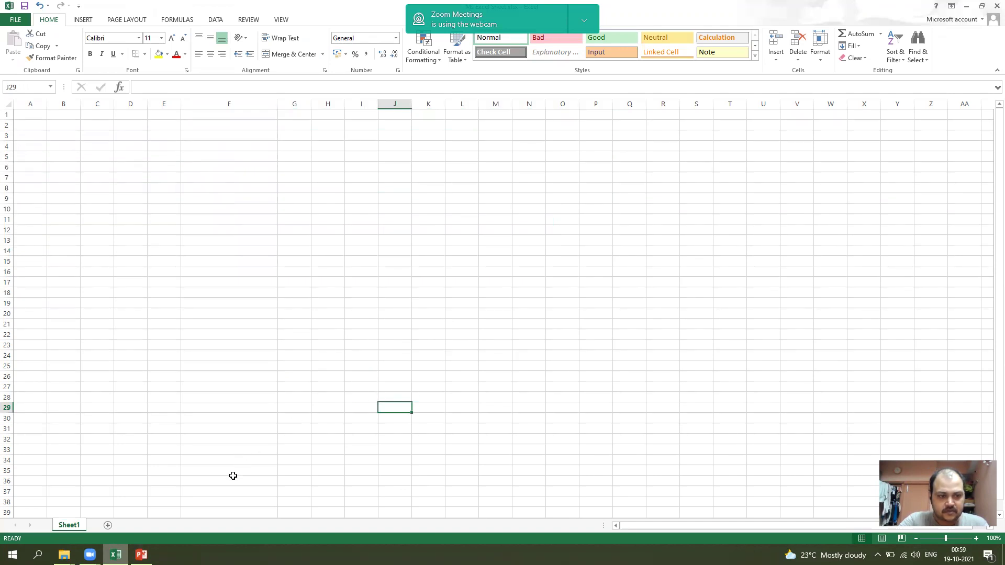
Recheck the PowerPoint topics slide, then return to Excel with J19 active.
click(141, 554)
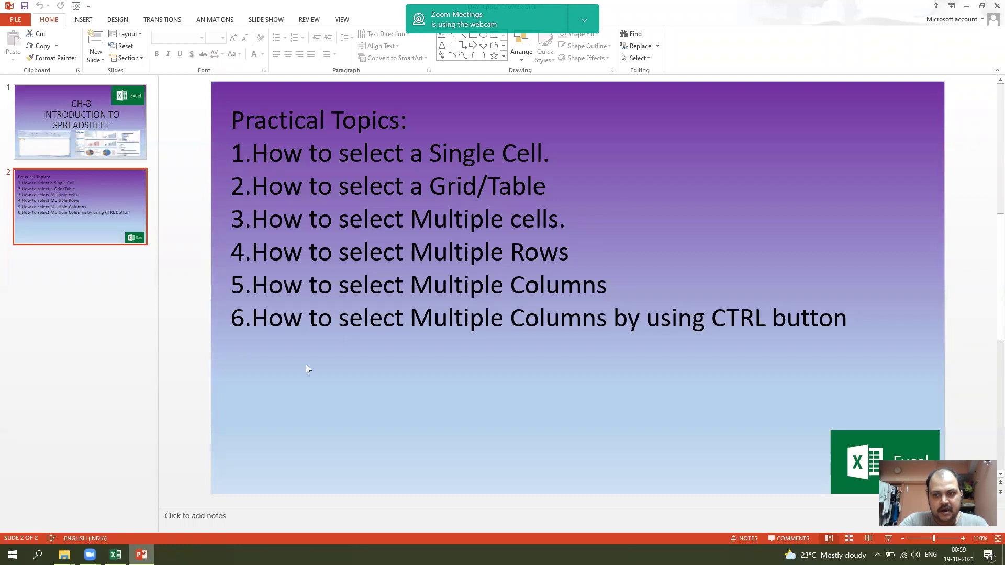
click(116, 555)
click(379, 302)
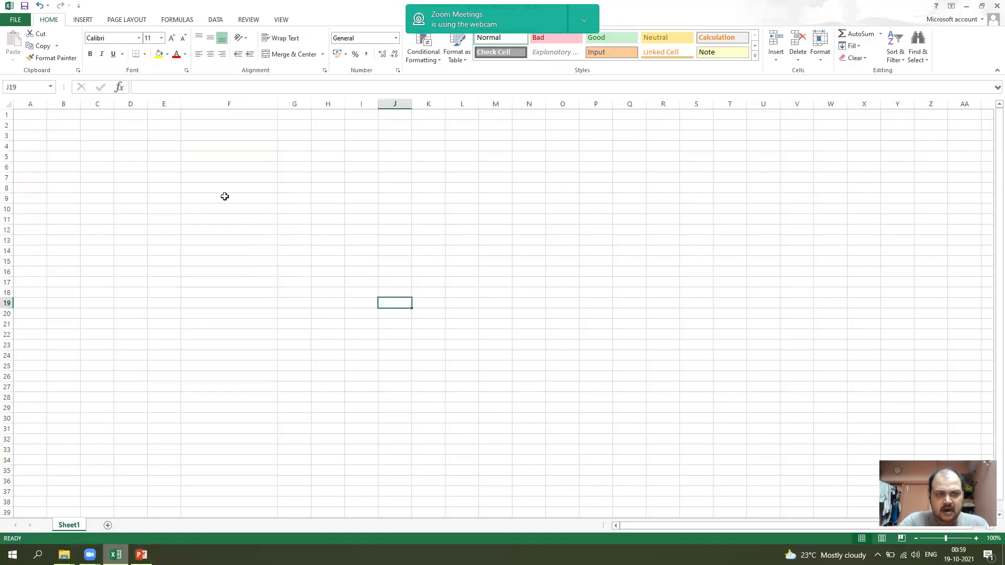
Drag-select H5:P5, clear it, and make H5 the active cell again.
click(337, 155)
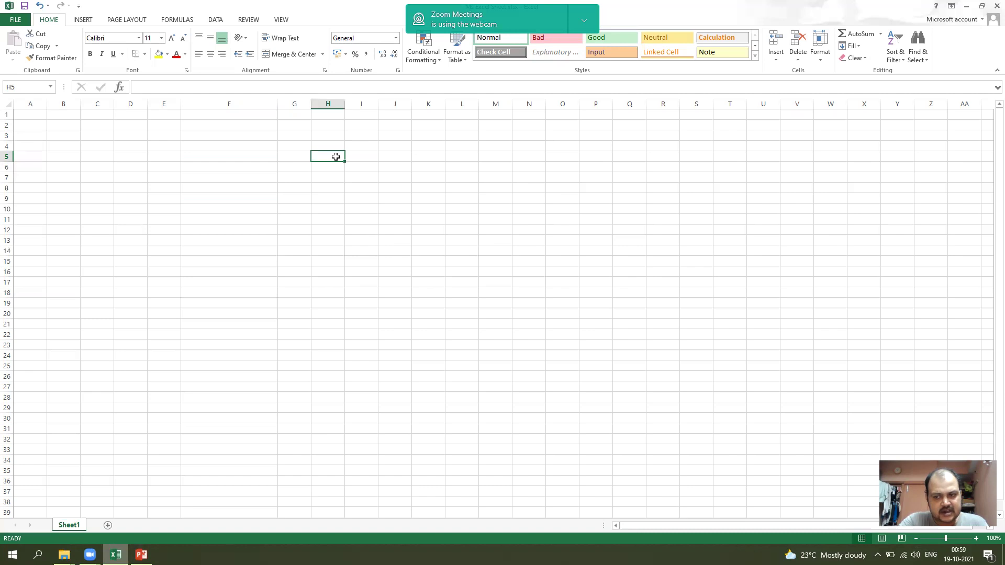
drag(336, 156, 606, 154)
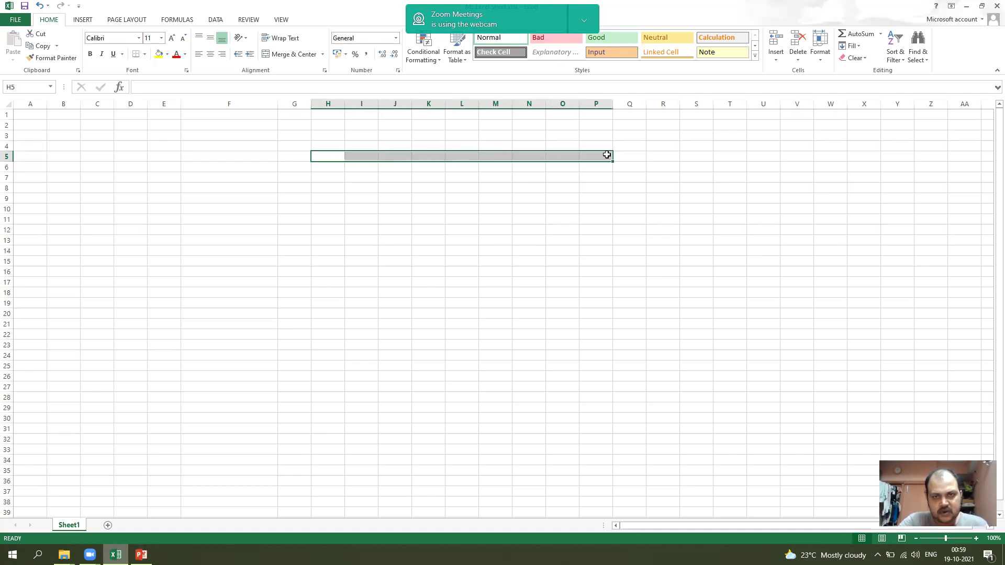
click(589, 208)
click(333, 156)
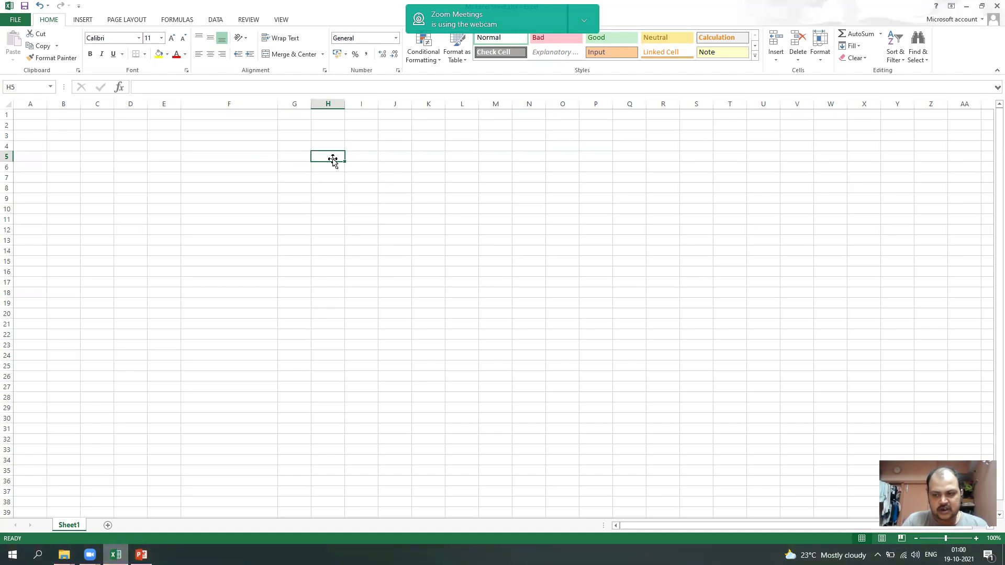
Extend from H5 with Shift+arrows to O5, then down to H18, and collapse back.
key(shift+Right)
key(shift+Right)
key(shift+Right)
key(shift+Right)
key(shift+Right)
key(shift+Right)
key(shift+Right)
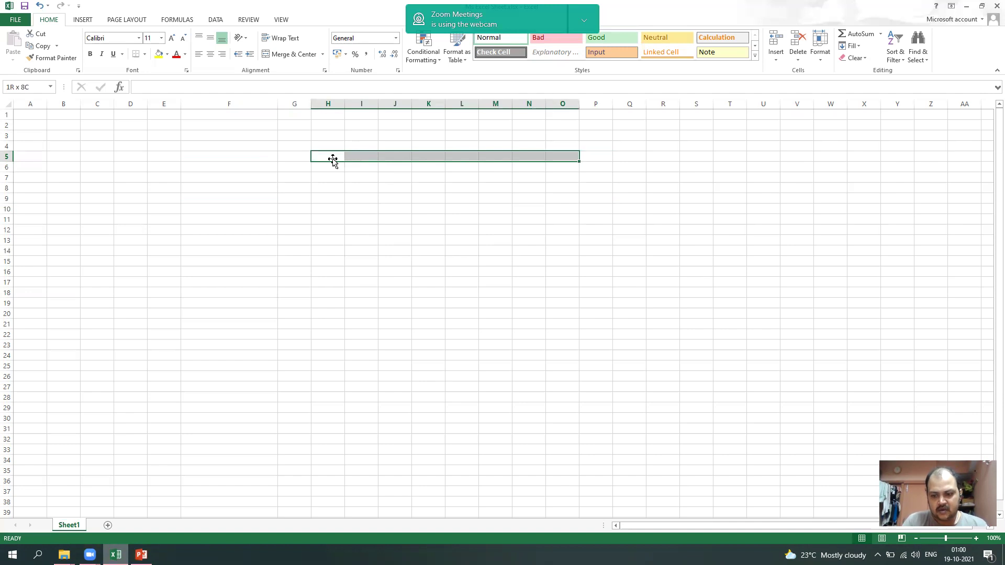
key(Left)
key(Right)
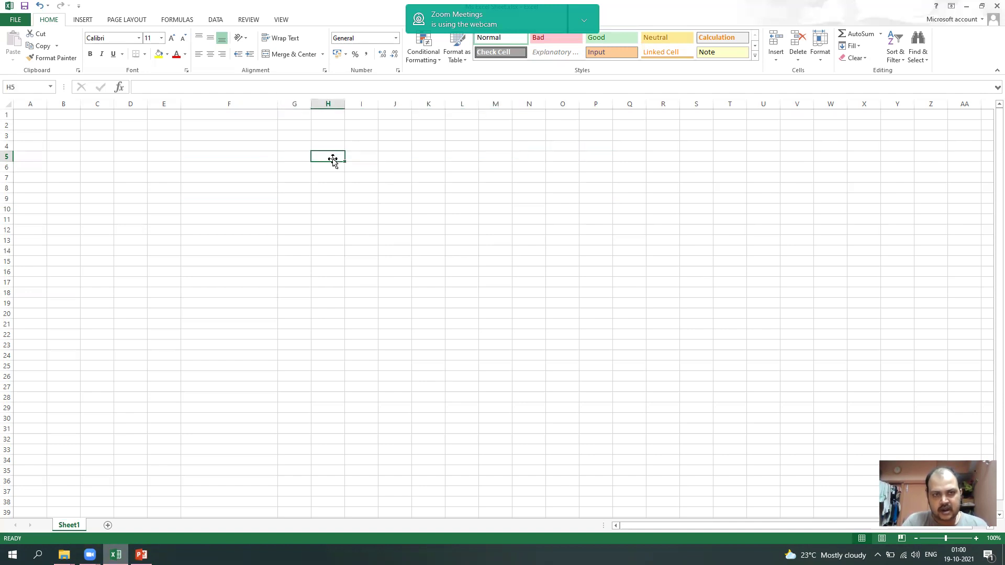
key(shift+Down)
key(shift+Down)
key(shift+Down)
key(shift+Down)
key(shift+Down)
key(shift+Down)
key(shift+Down)
key(shift+Down)
key(shift+Down)
key(shift+Down)
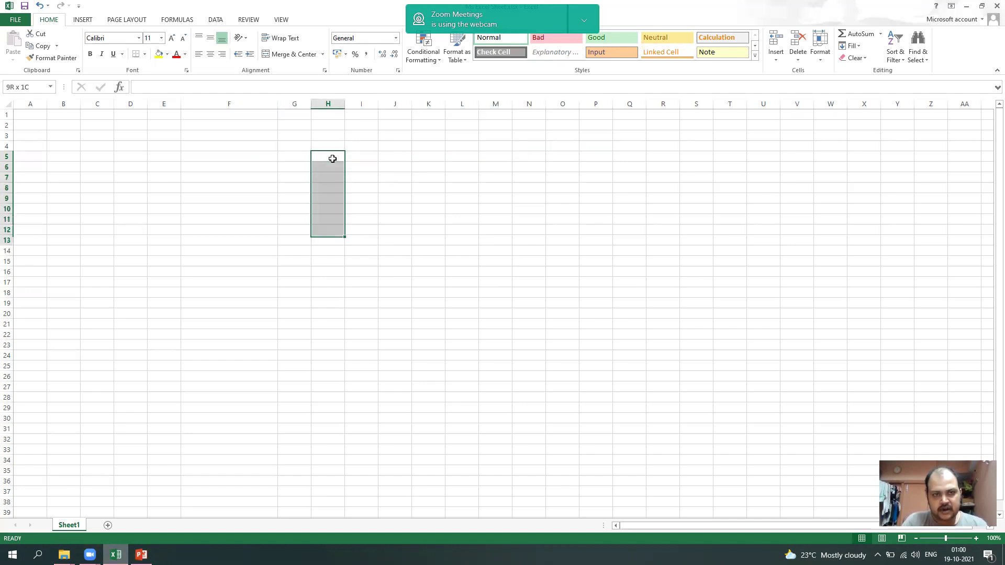
key(shift+Down)
key(shift+Down)
key(shift+Down)
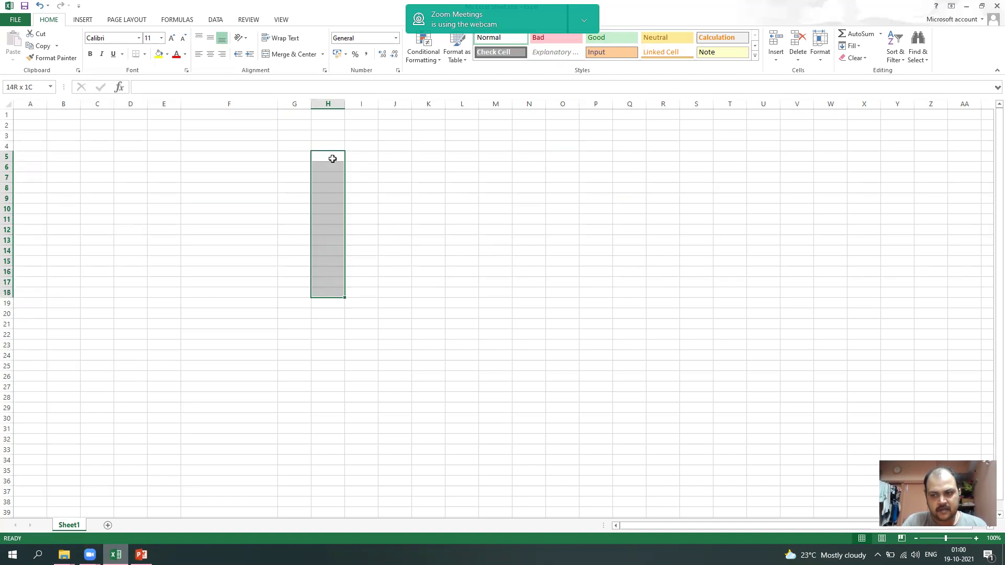
click(333, 159)
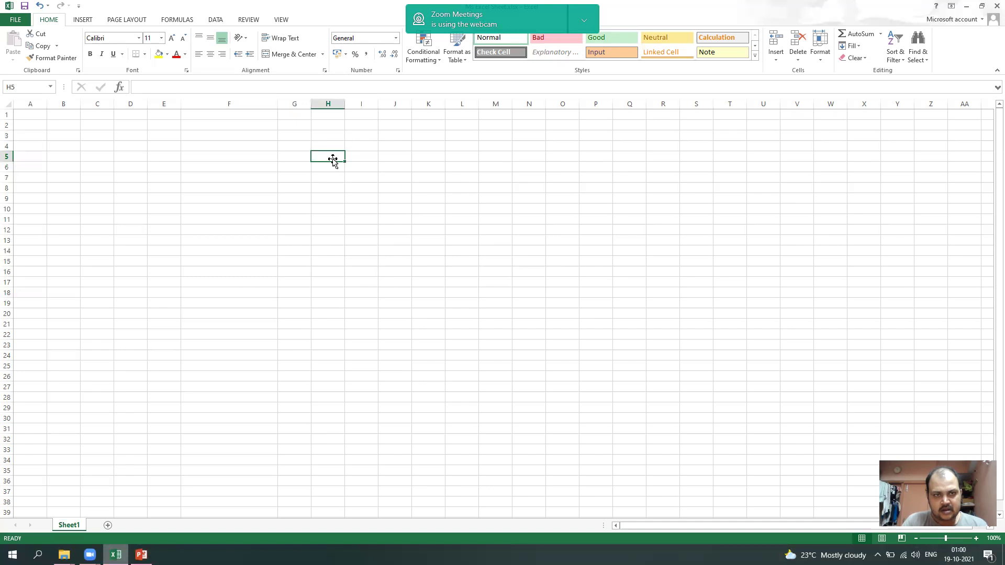
Move the active cell up to H1 and back down column H with arrow keys.
drag(333, 160, 333, 159)
key(Up)
key(Up)
key(Up)
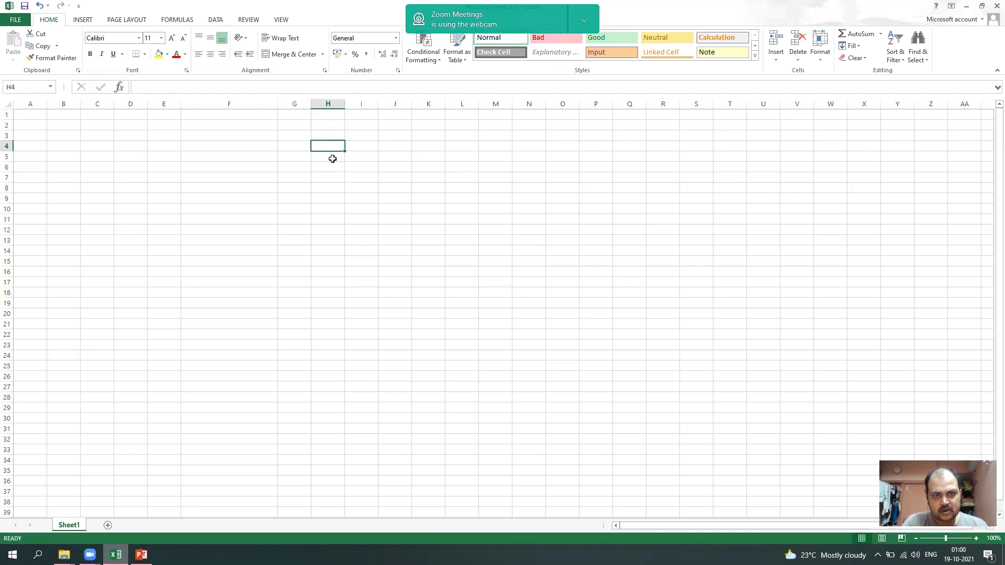
key(Up)
key(Down)
key(Down)
key(Down)
key(Down)
key(Down)
key(Down)
key(Down)
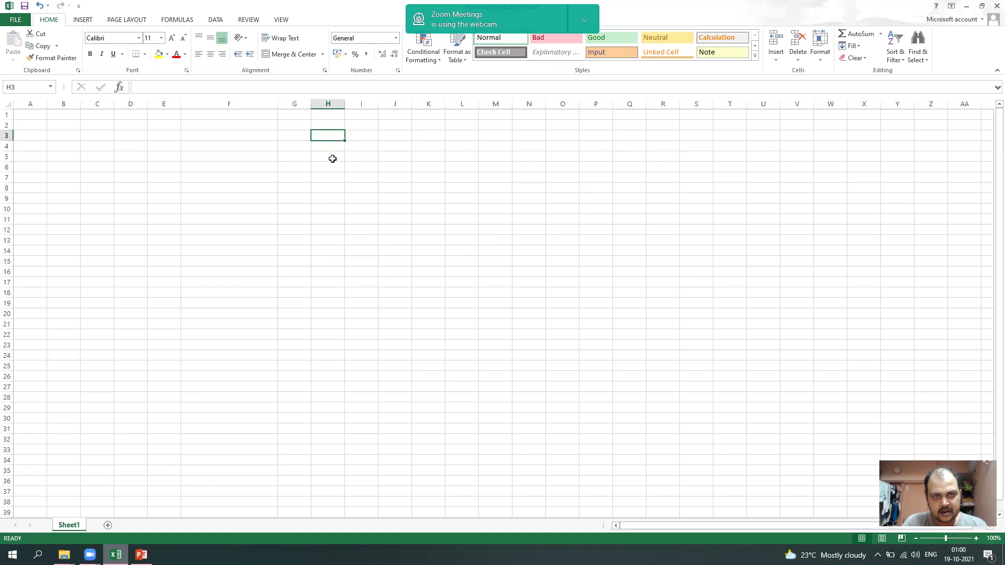
key(Up)
key(Up)
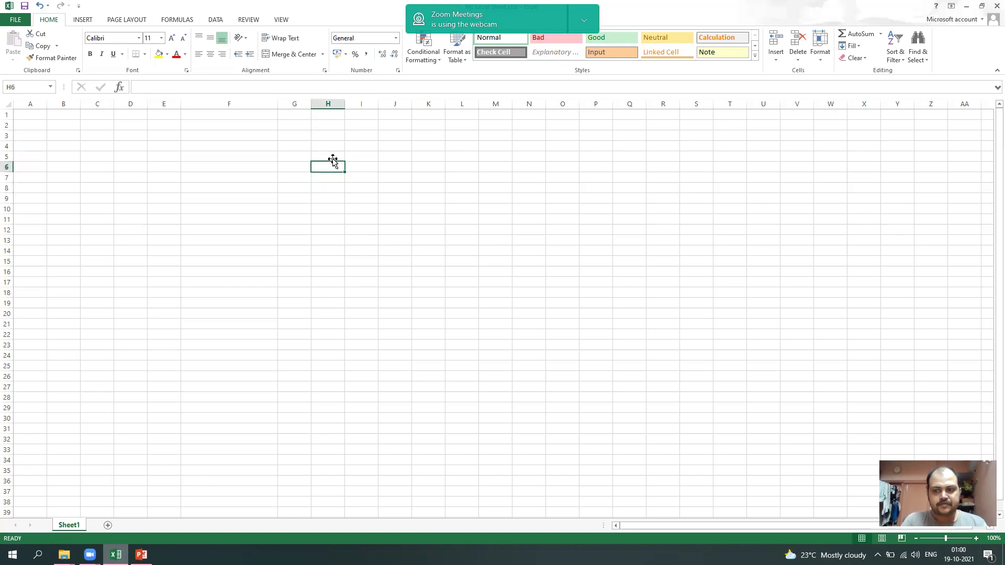
click(336, 239)
click(331, 165)
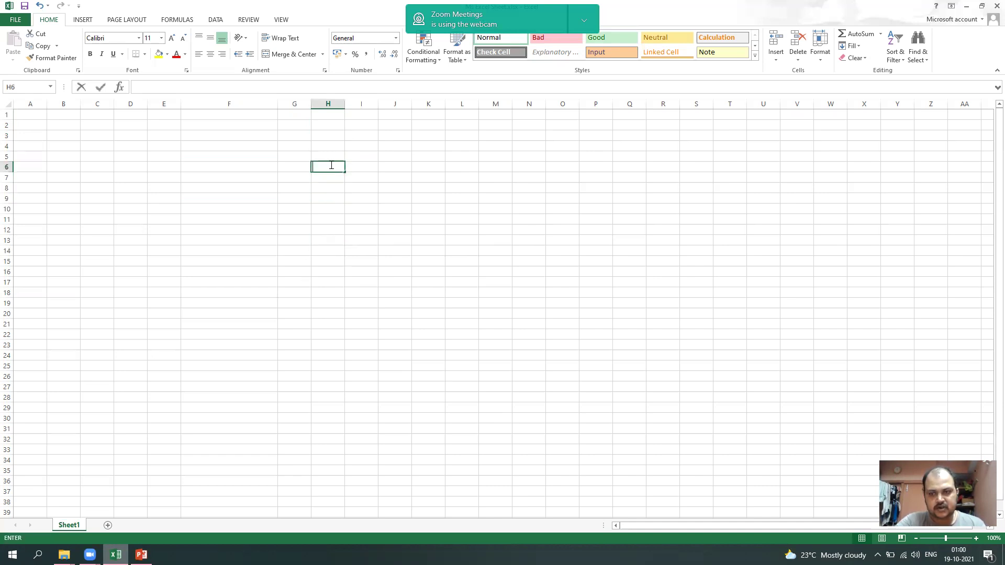
click(331, 174)
drag(332, 178, 739, 182)
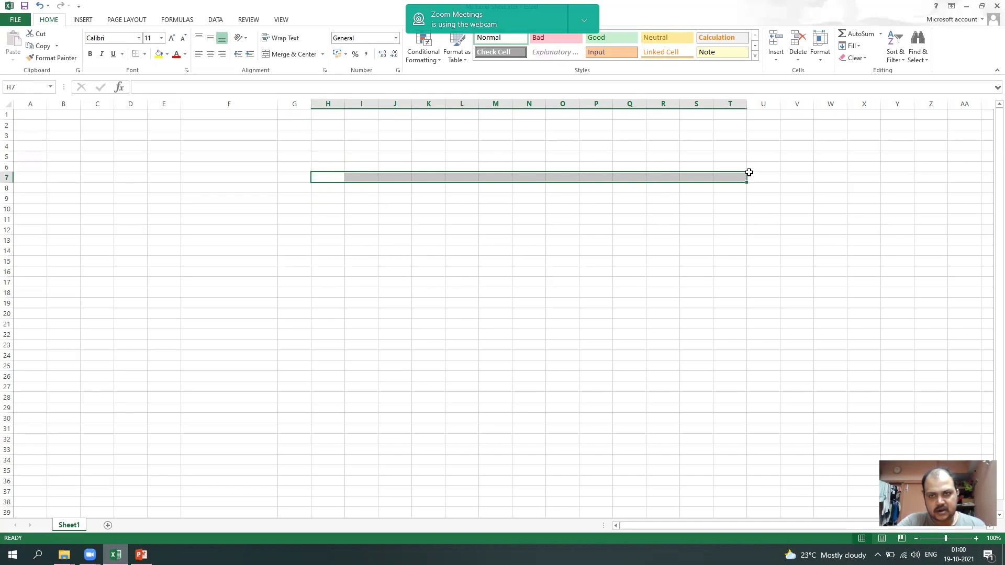
click(709, 280)
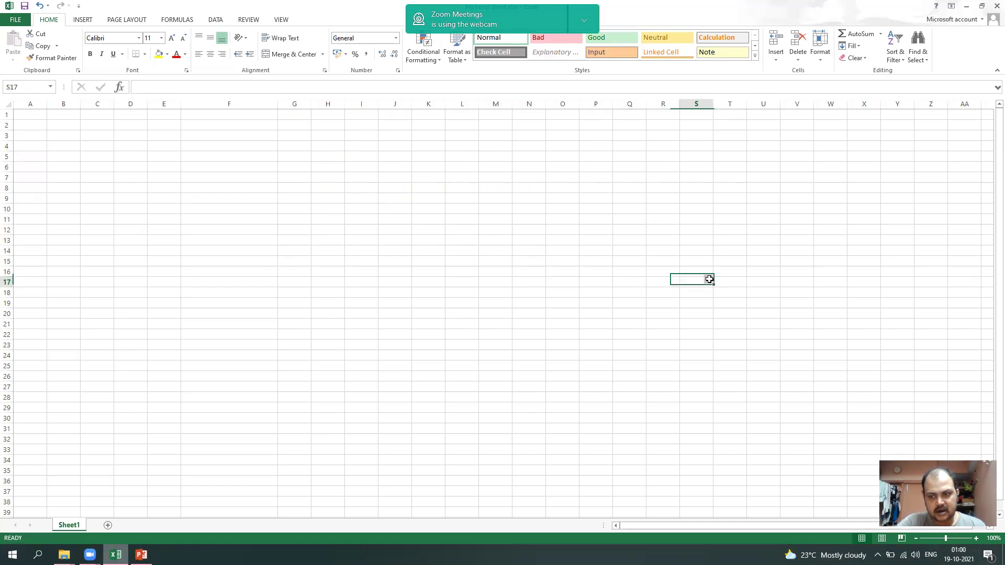
click(352, 190)
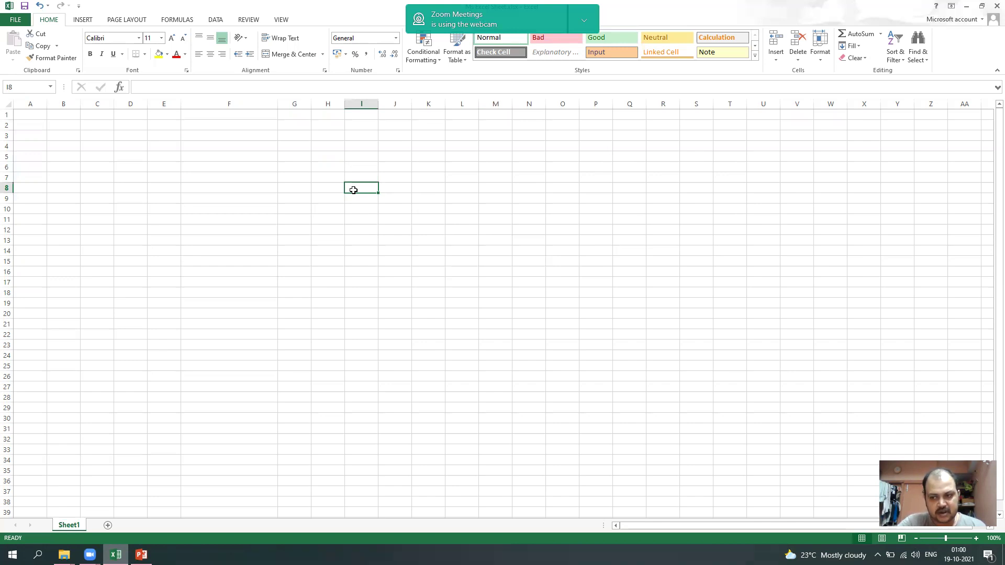
Ctrl-select cells I5, T1, Z4 and N5 as one selection, then clear it.
click(432, 311)
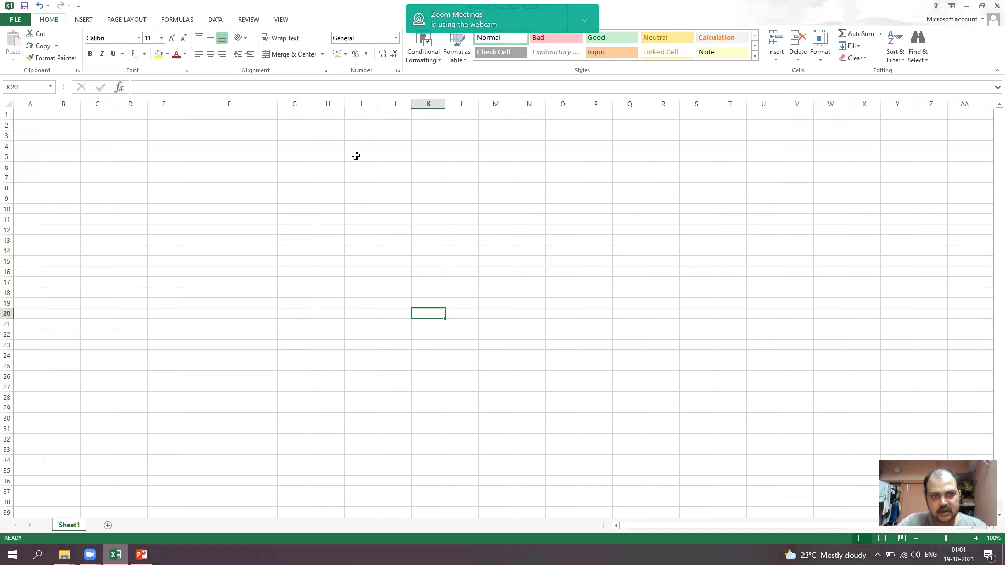
click(356, 155)
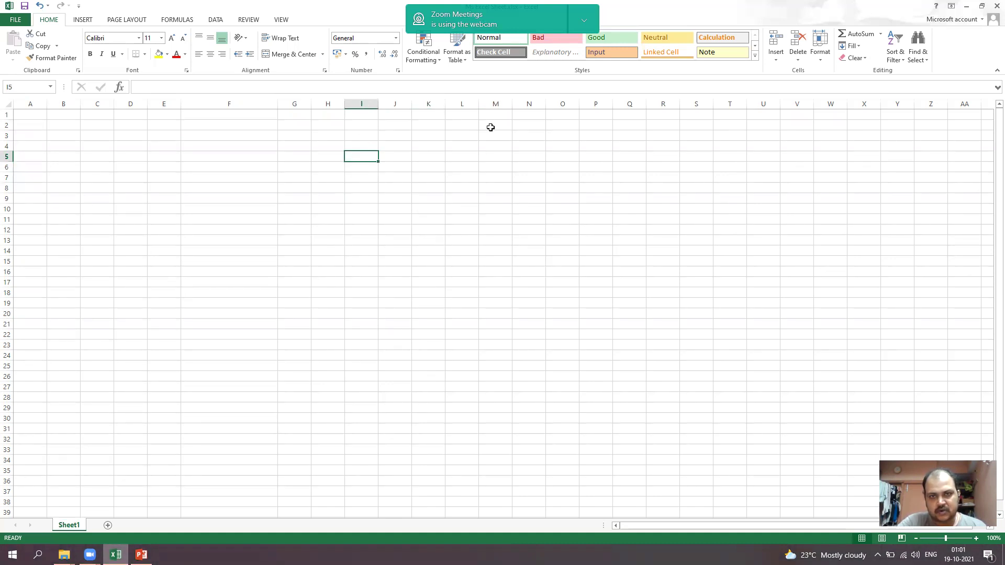
ctrl+click(738, 114)
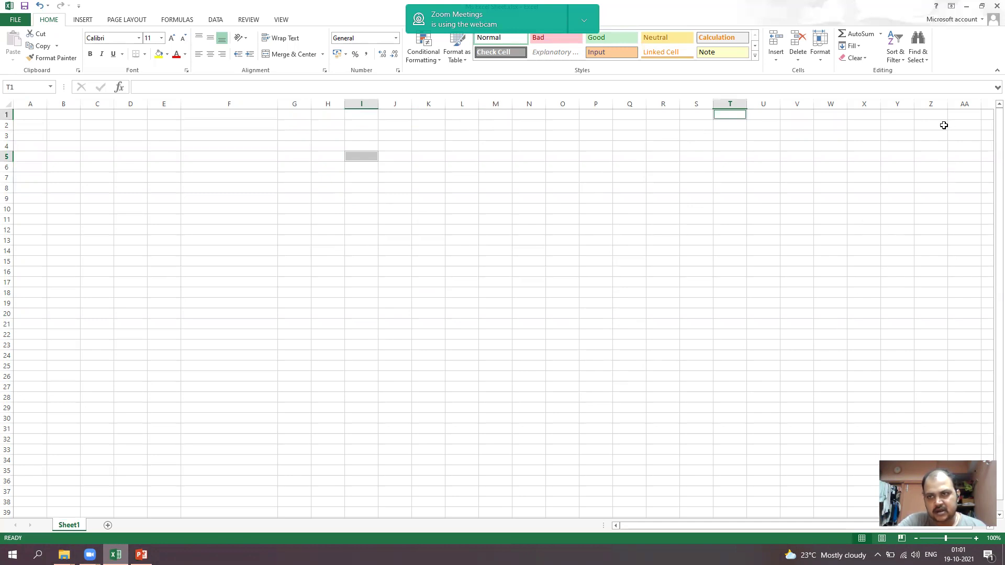
ctrl+click(940, 147)
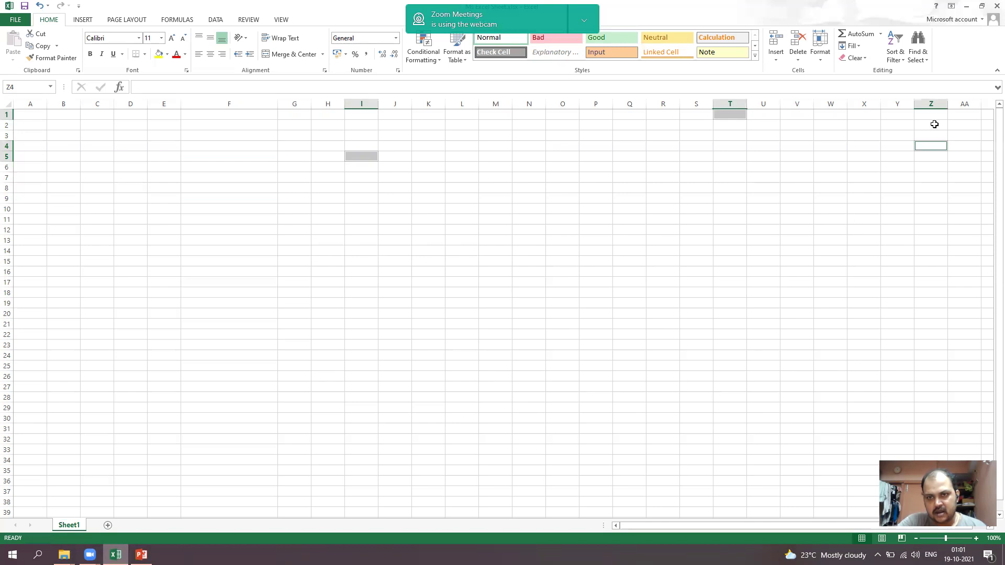
ctrl+click(527, 157)
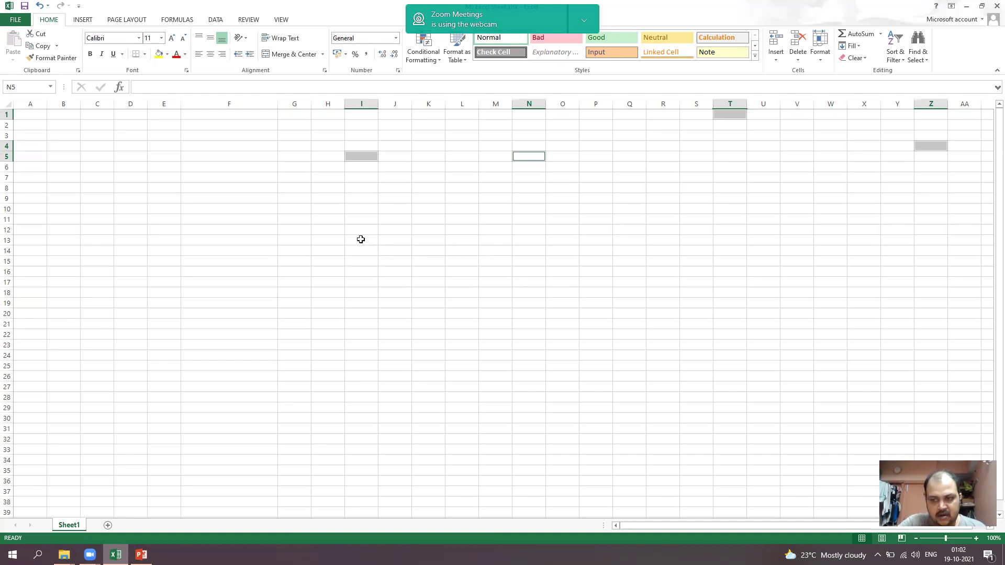
click(331, 315)
click(142, 554)
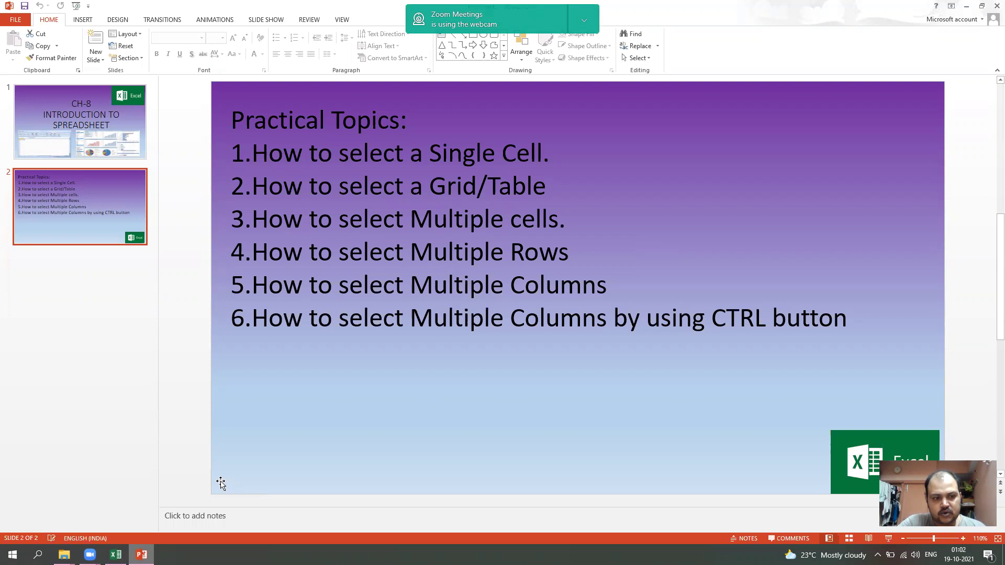
click(116, 554)
click(381, 280)
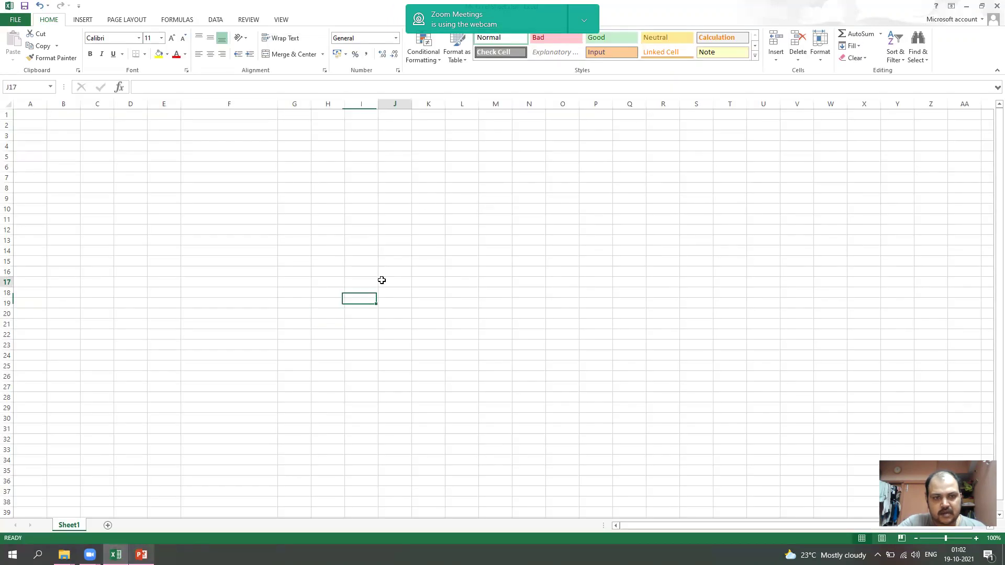
click(439, 197)
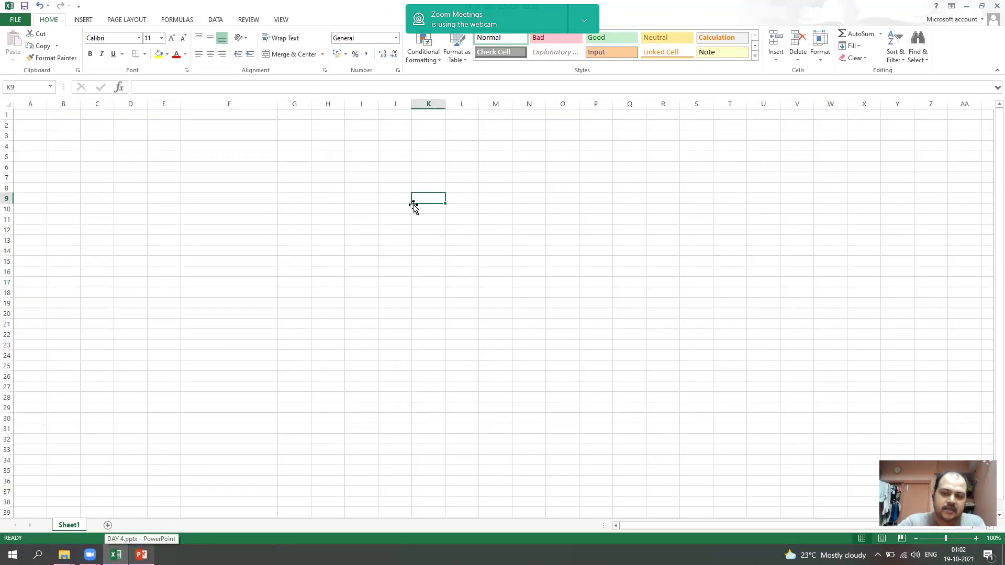
click(249, 249)
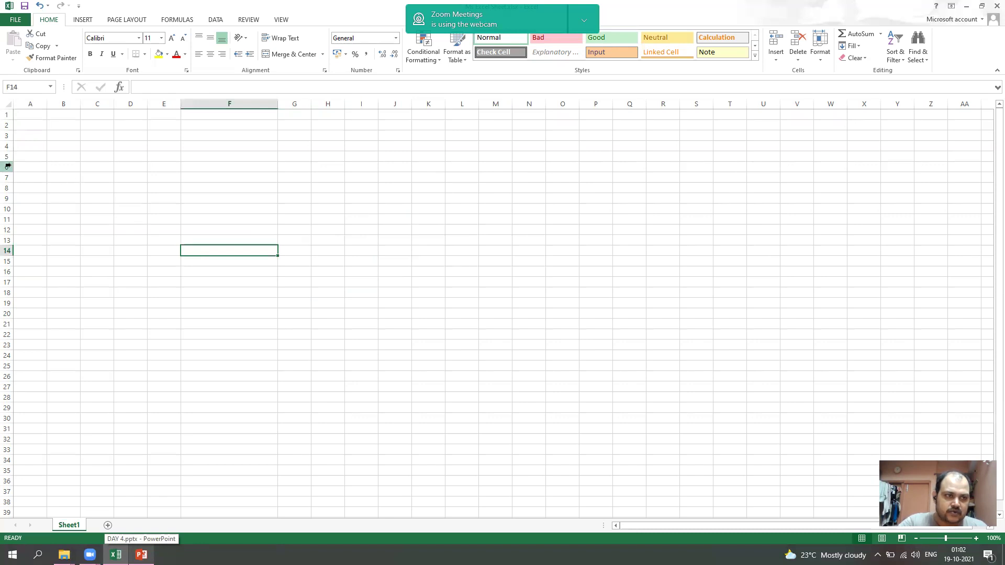
drag(8, 145, 4, 188)
click(73, 279)
click(7, 146)
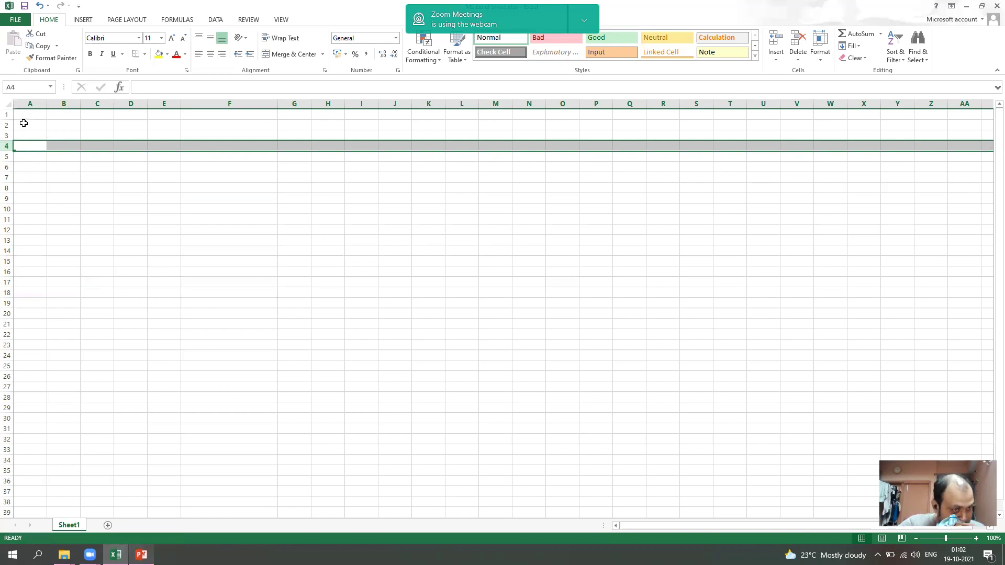
drag(7, 146, 7, 208)
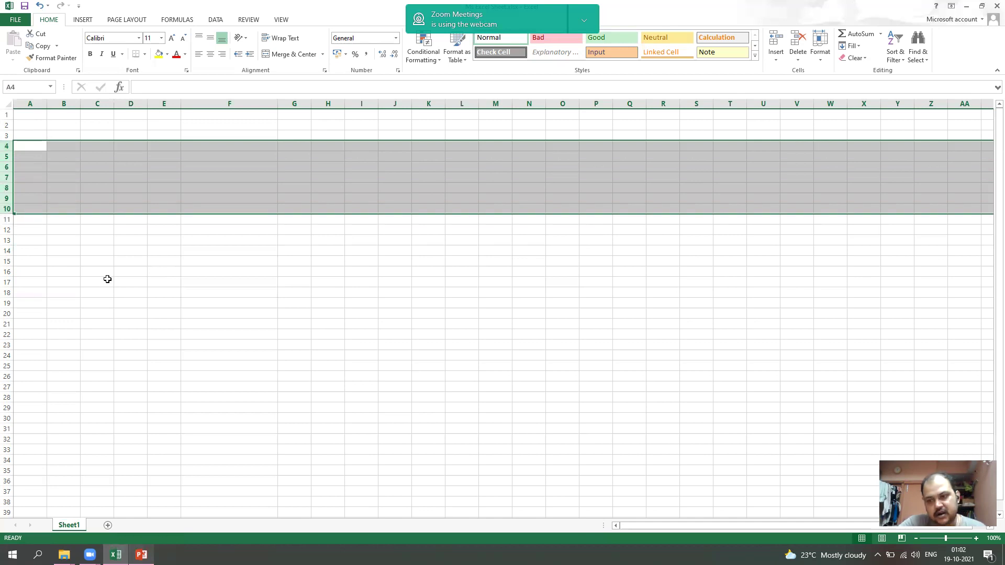
click(107, 279)
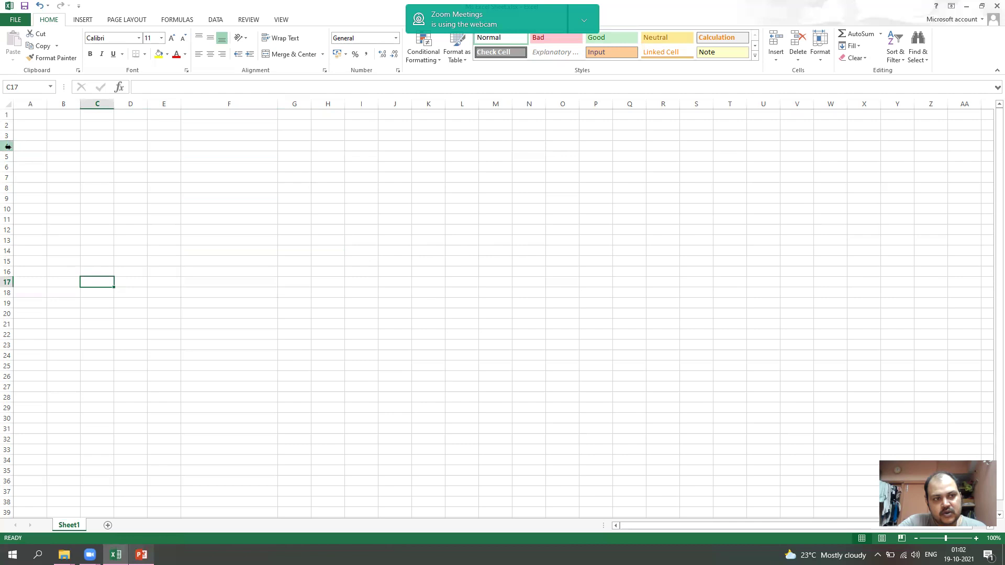
click(8, 146)
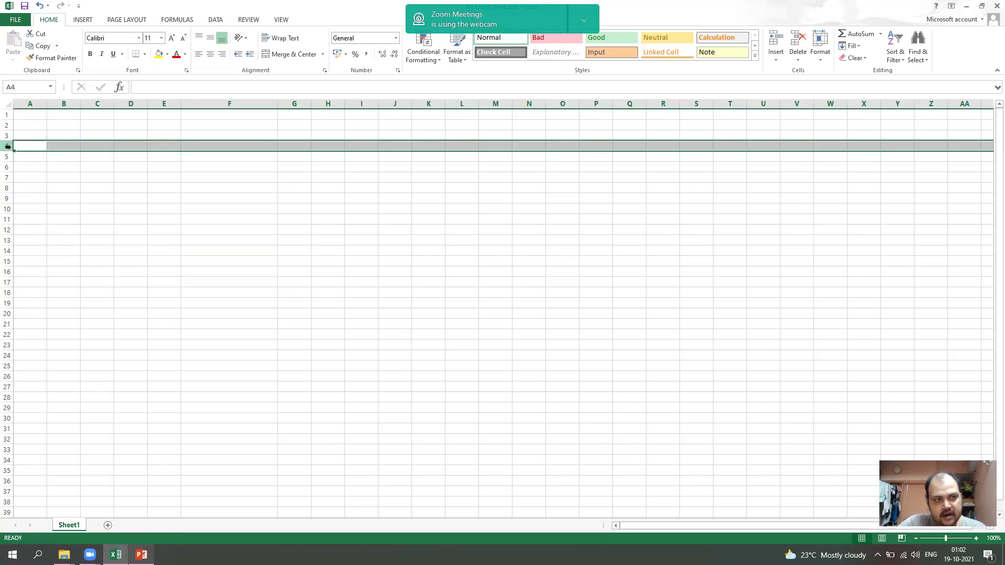
drag(7, 148, 6, 160)
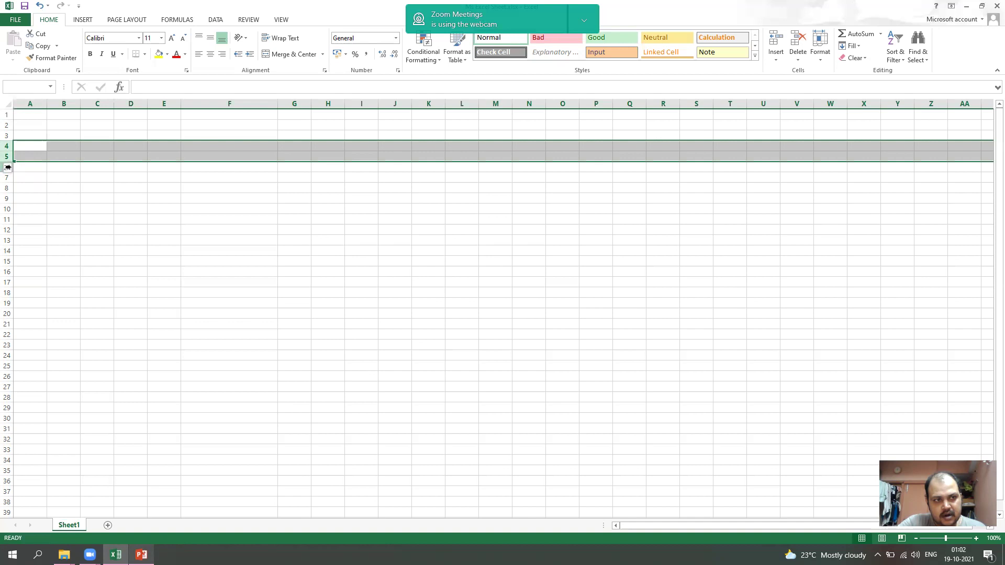
shift+click(7, 178)
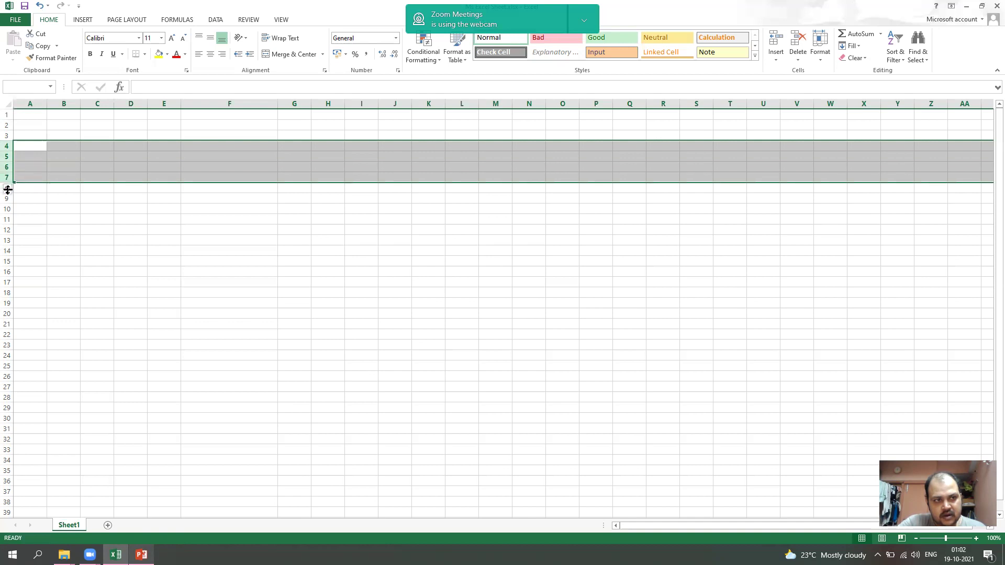
shift+click(7, 188)
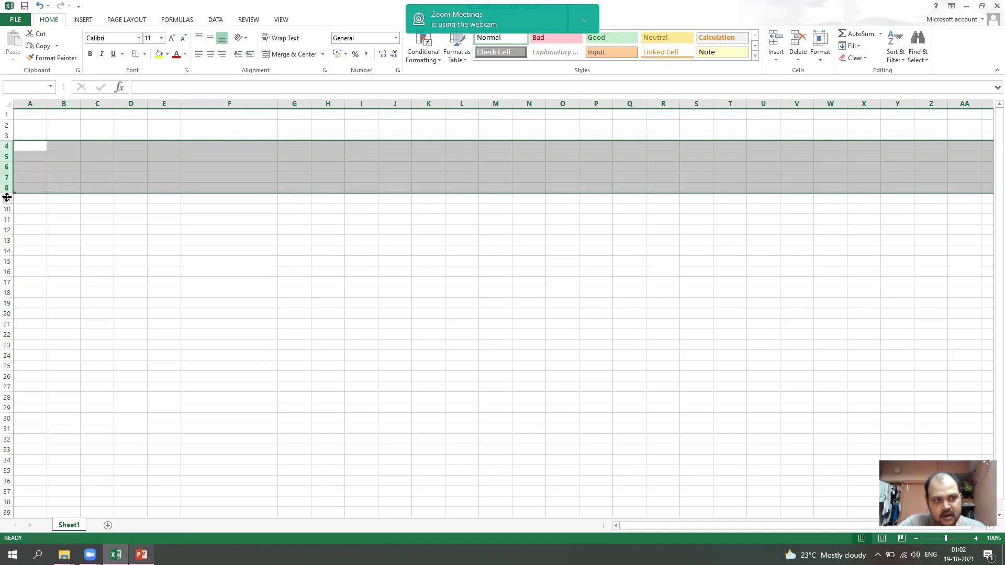
click(90, 240)
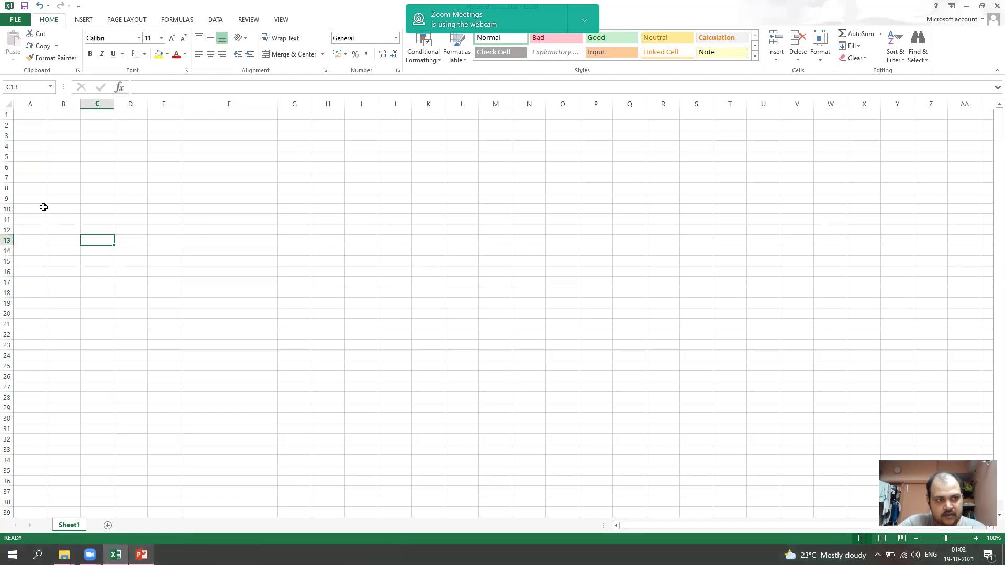
click(74, 182)
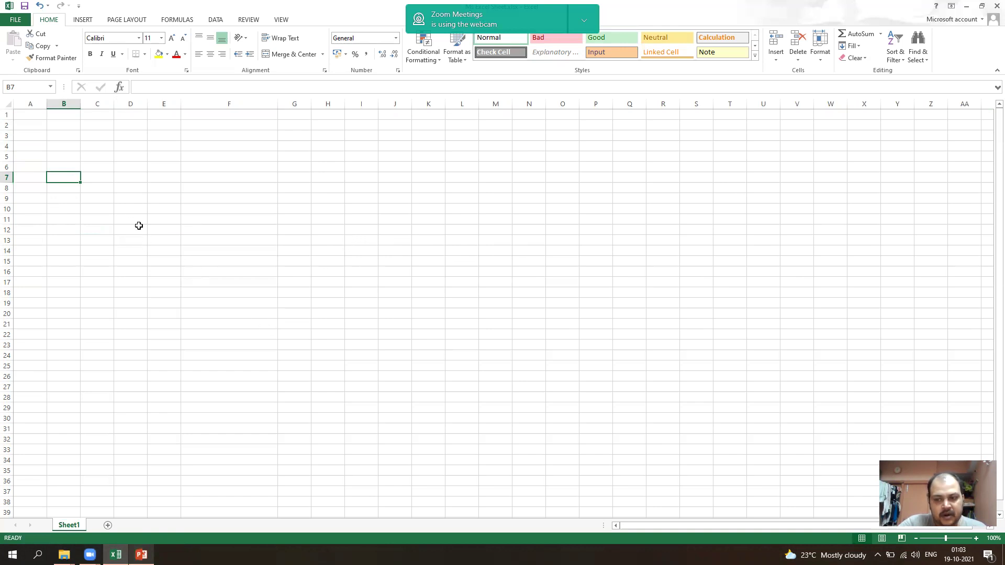
Ctrl-select rows 4, 9, 14, 20 and 26, then deselect, leaving C8 active.
click(8, 146)
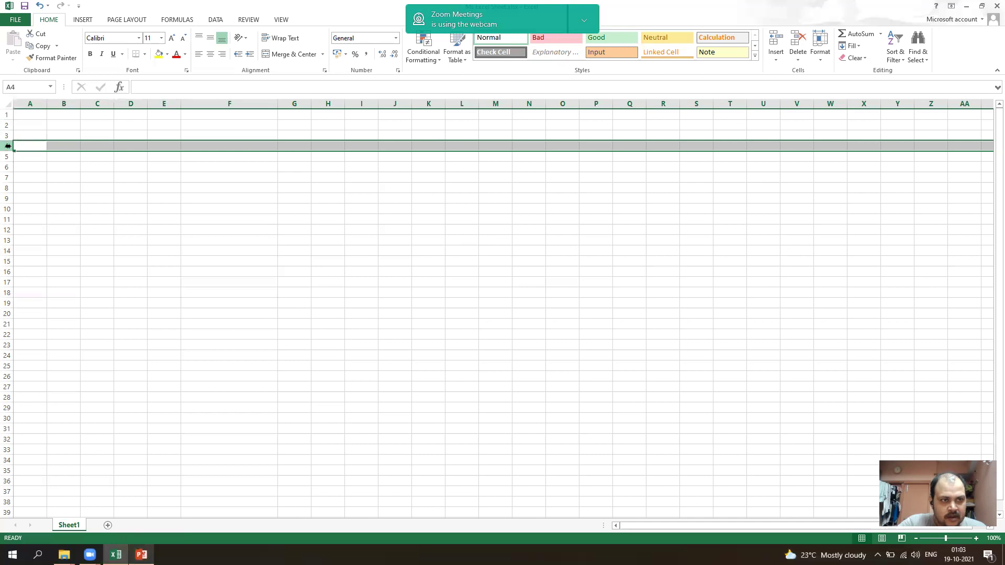
ctrl+click(8, 198)
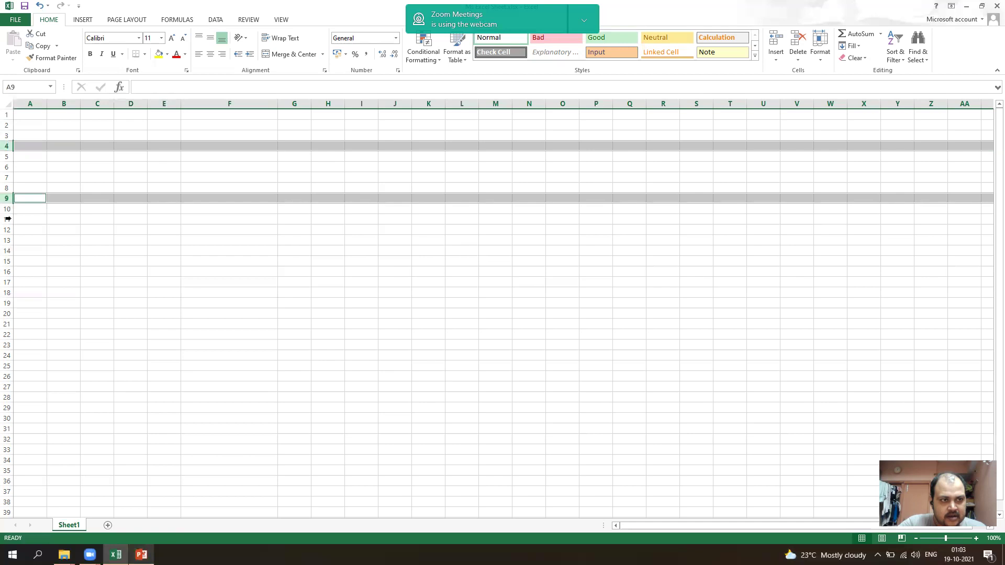
ctrl+click(6, 251)
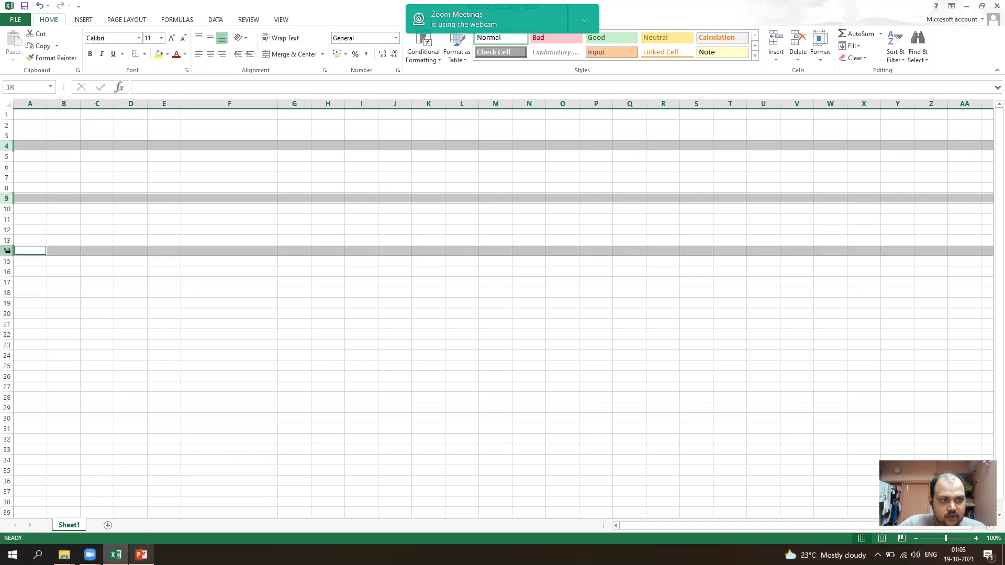
ctrl+click(8, 314)
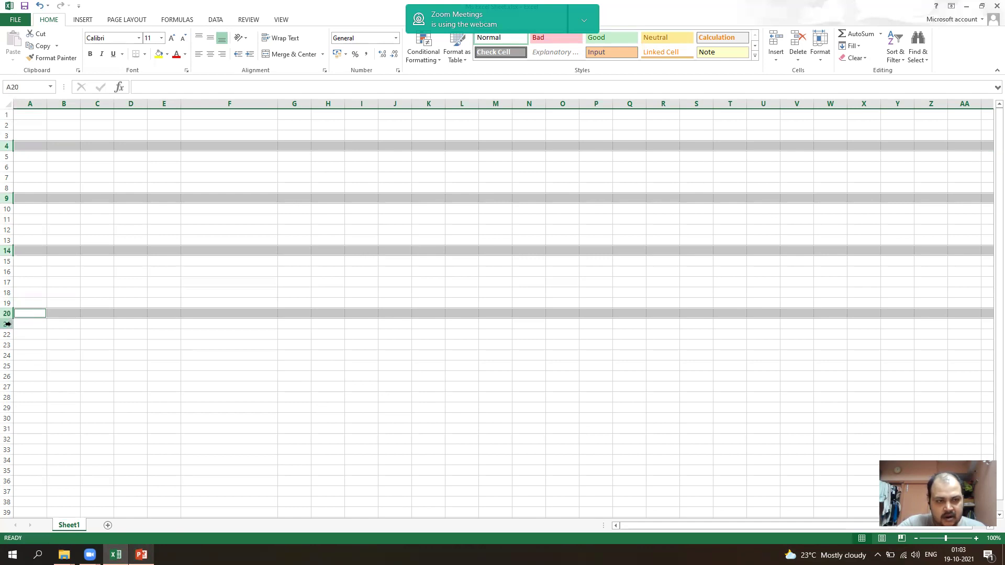
ctrl+click(8, 376)
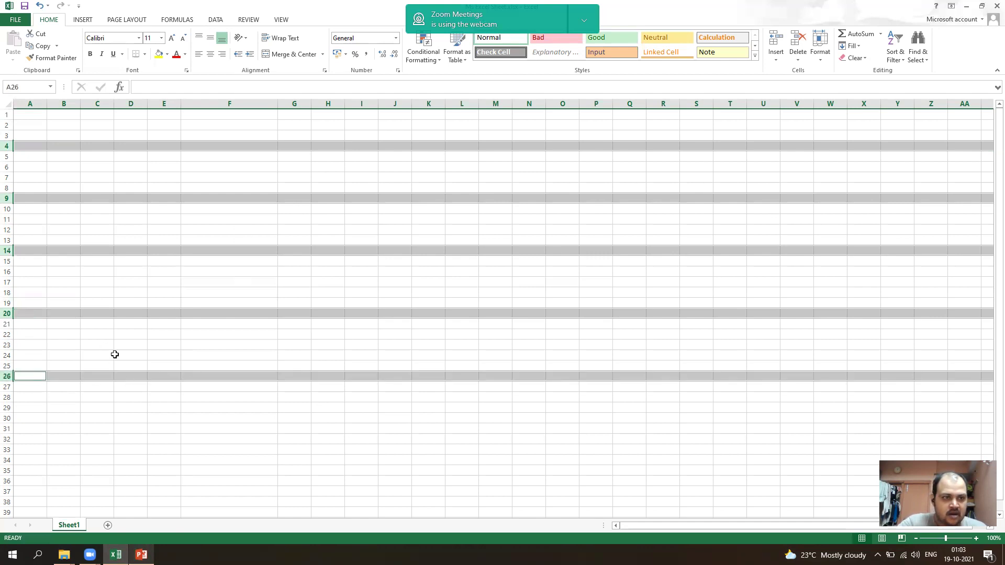
click(228, 450)
click(264, 261)
click(265, 251)
click(100, 189)
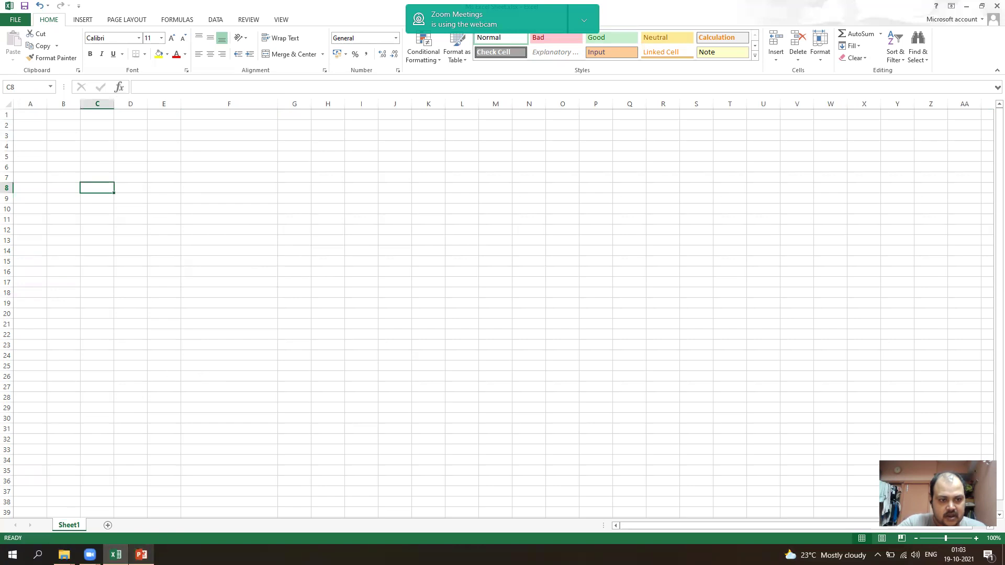
Point out the multiple-columns topic on the Practical Topics slide, then return to Excel.
click(141, 555)
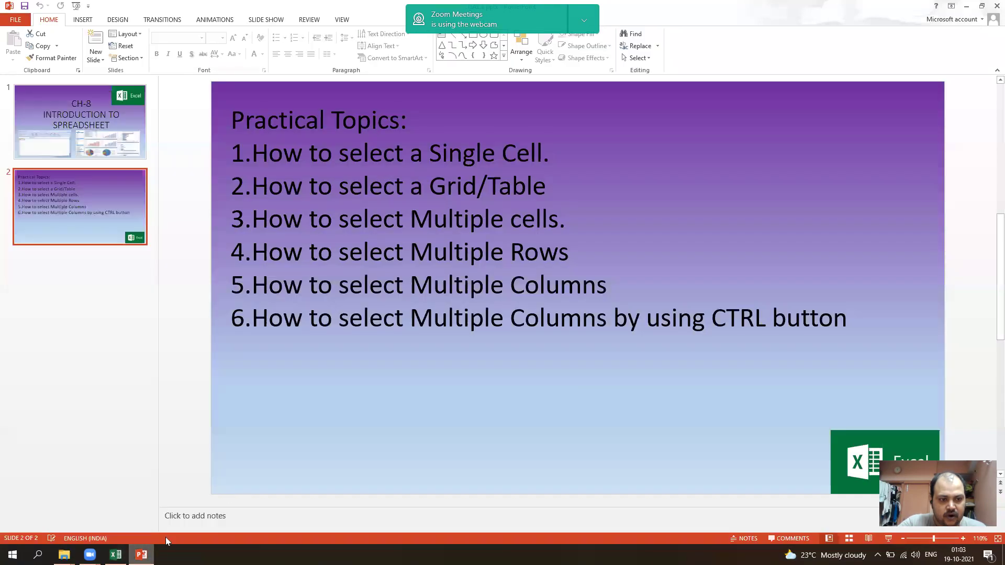
click(355, 286)
click(634, 290)
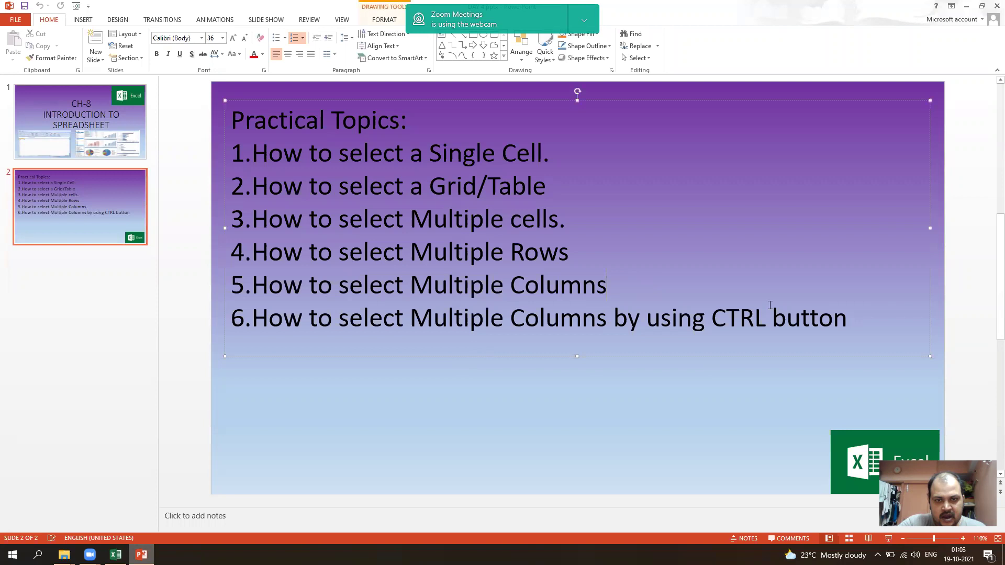
key(Escape)
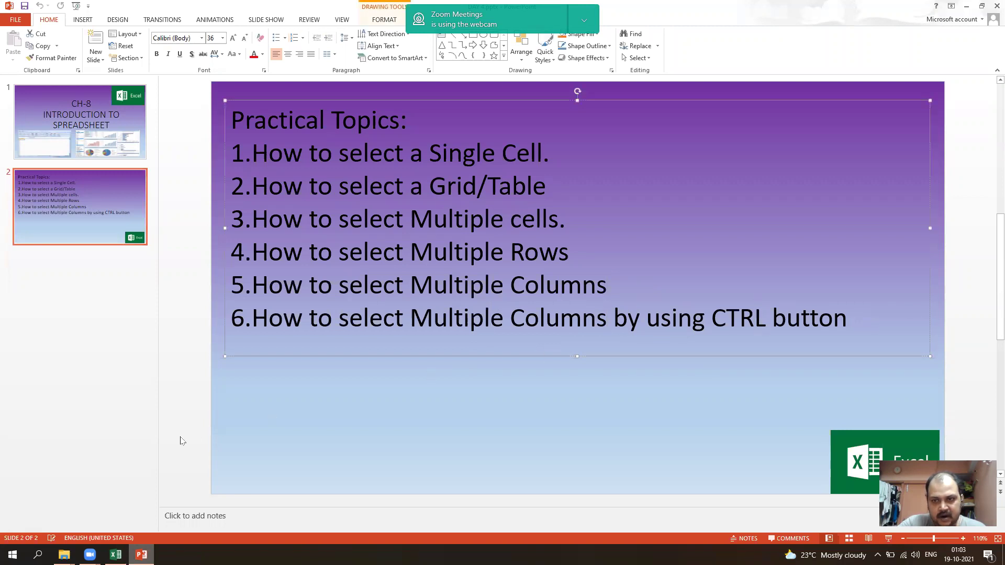
click(116, 555)
Shift-select columns D through M, deselect, then reselect column D alone.
click(372, 186)
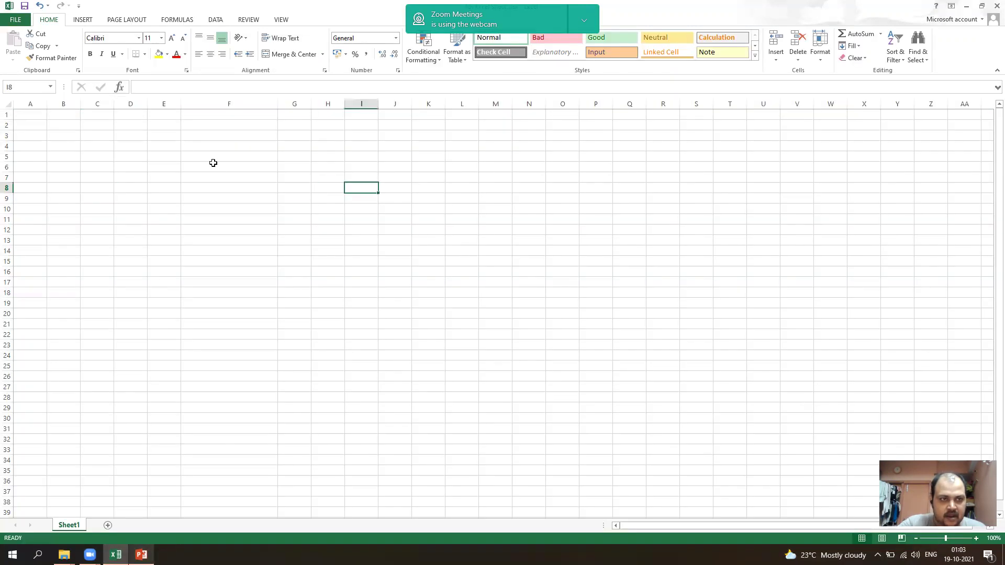
click(132, 104)
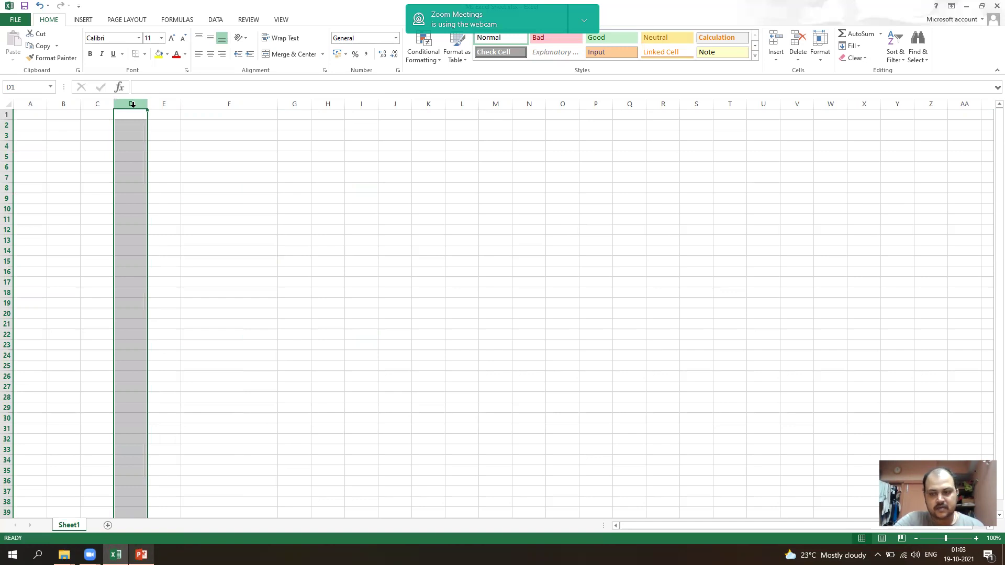
shift+click(495, 104)
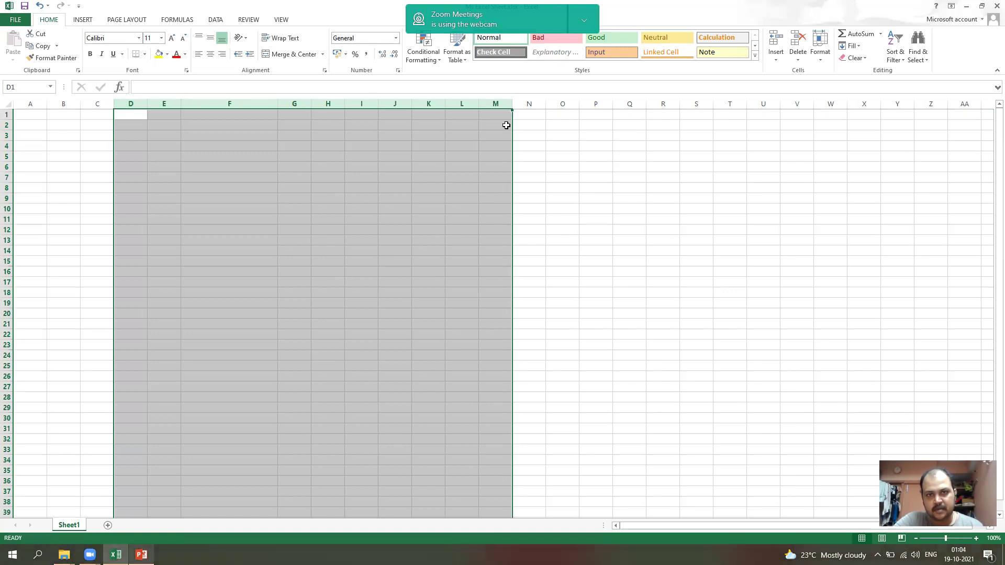
click(652, 228)
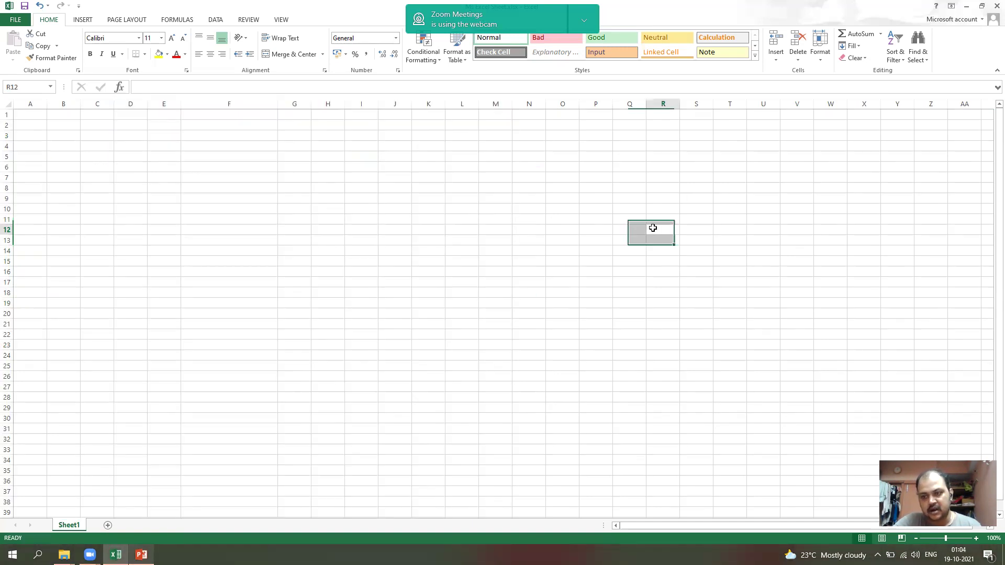
click(256, 283)
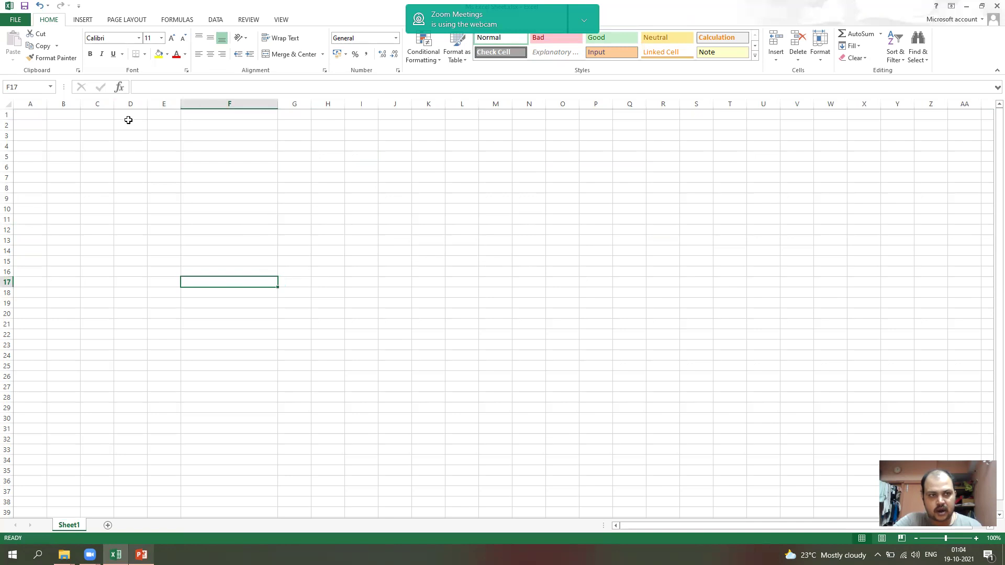
click(131, 103)
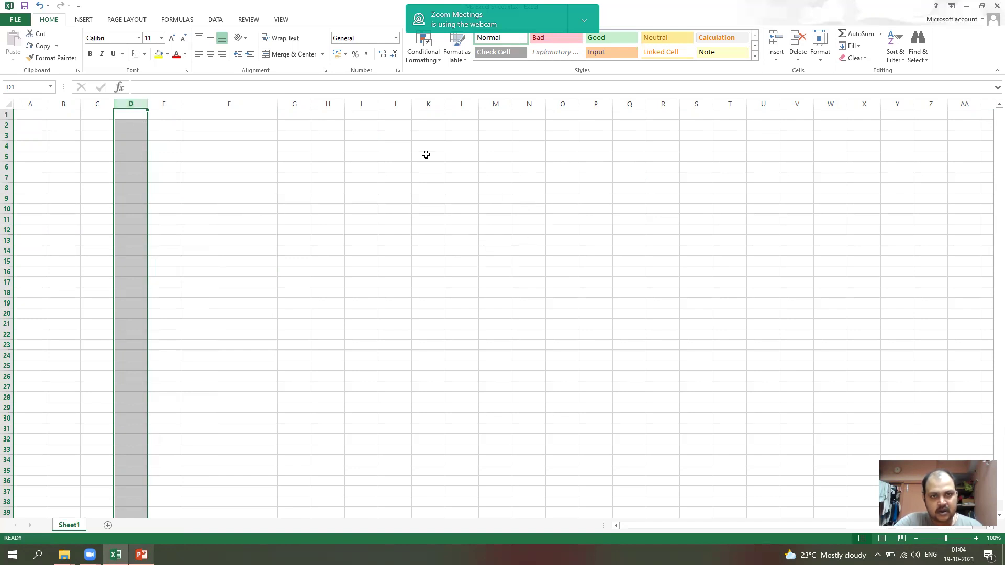
Ctrl-add columns J, Q, W and Z to column D, then clear the selection.
ctrl+click(397, 104)
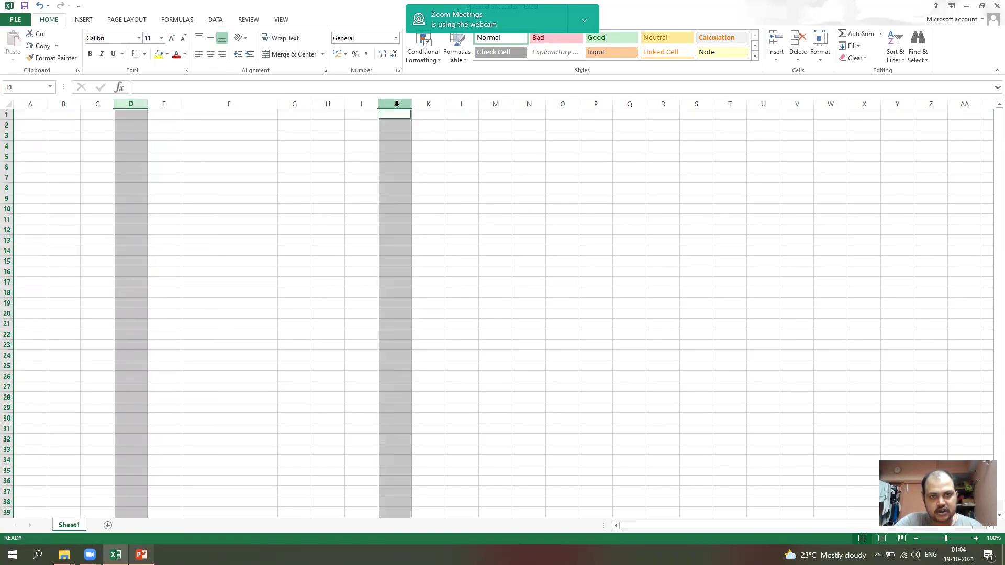
ctrl+click(631, 103)
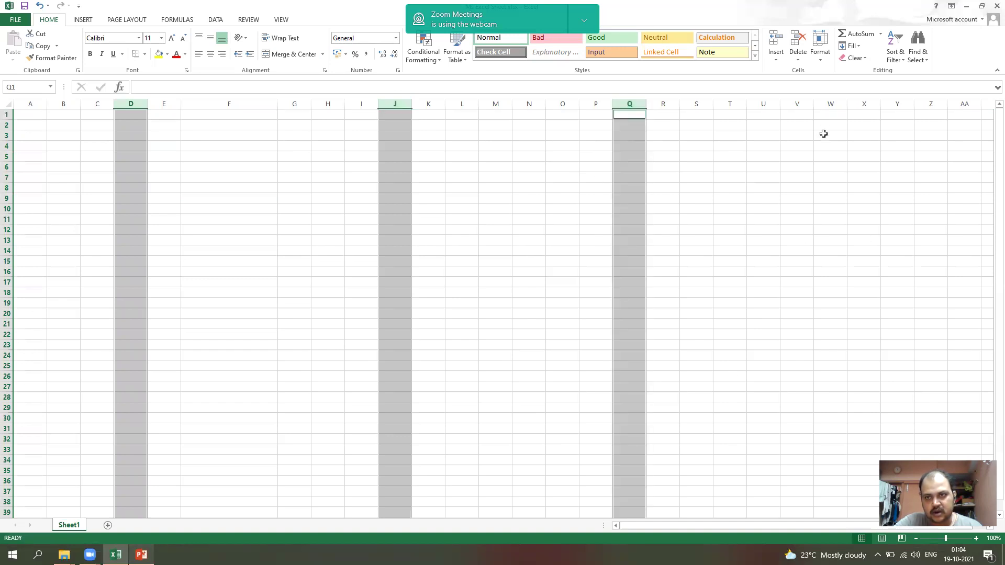
ctrl+click(831, 103)
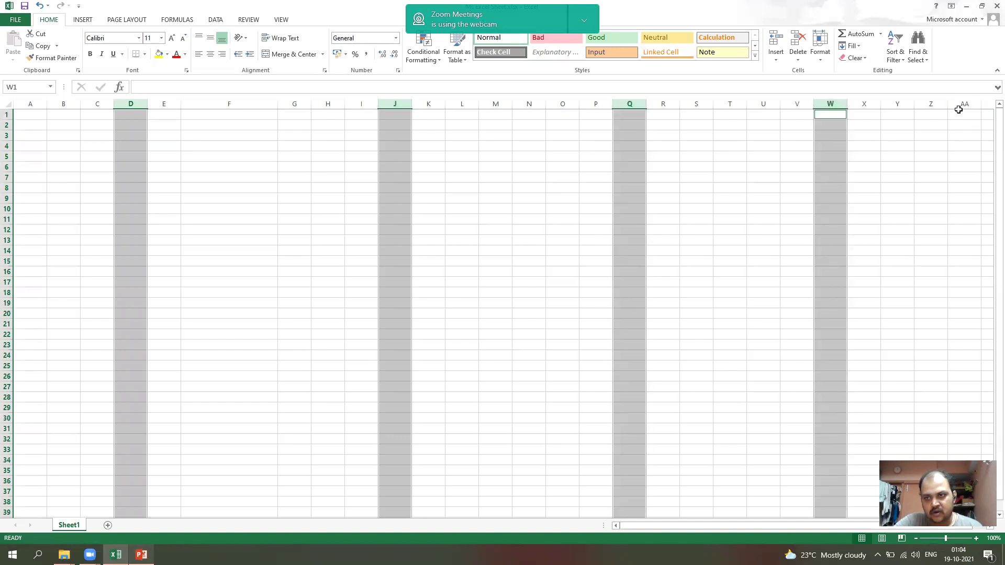
ctrl+click(935, 103)
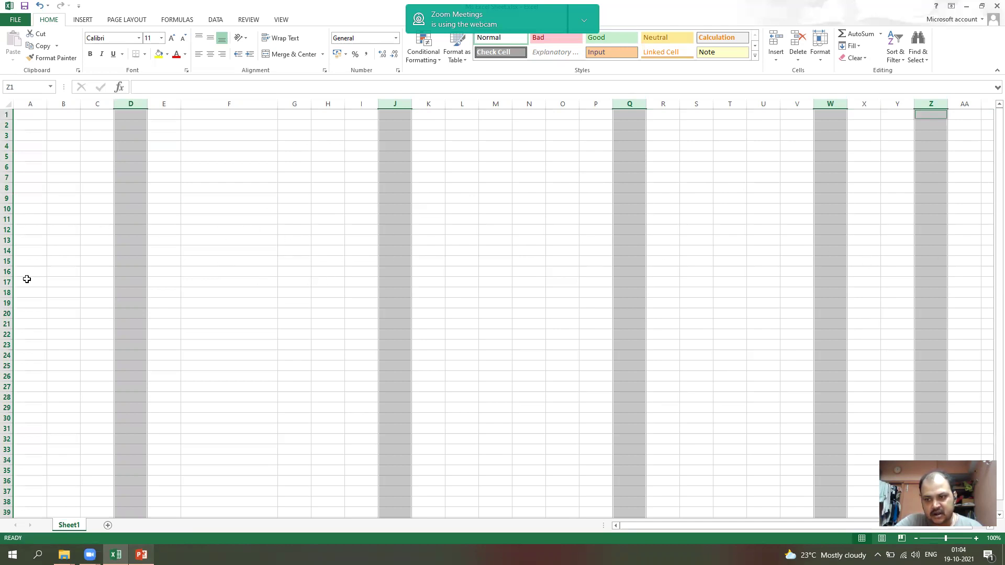
click(216, 191)
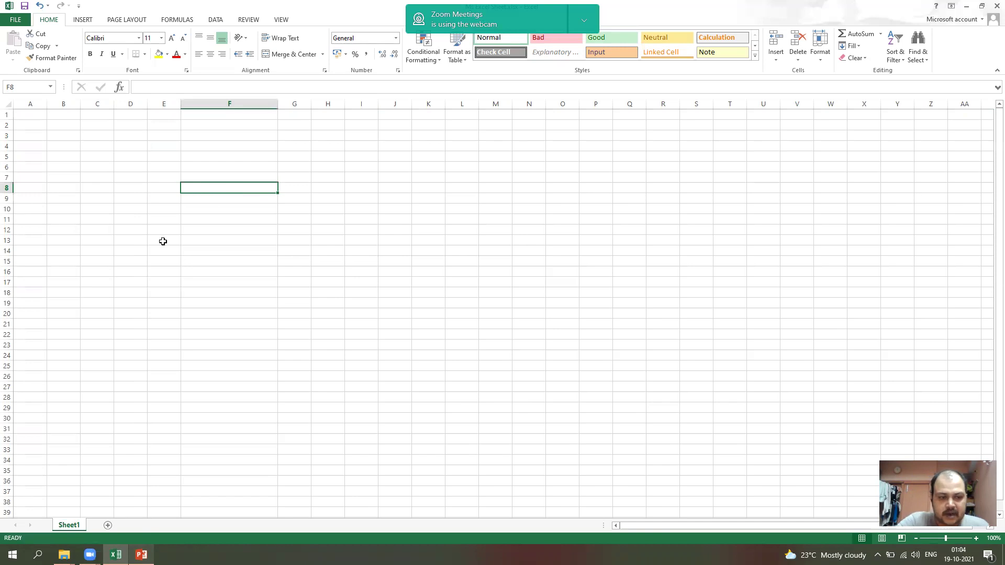
Glance at the Practical Topics slide, then return to Excel with F12 active.
click(148, 552)
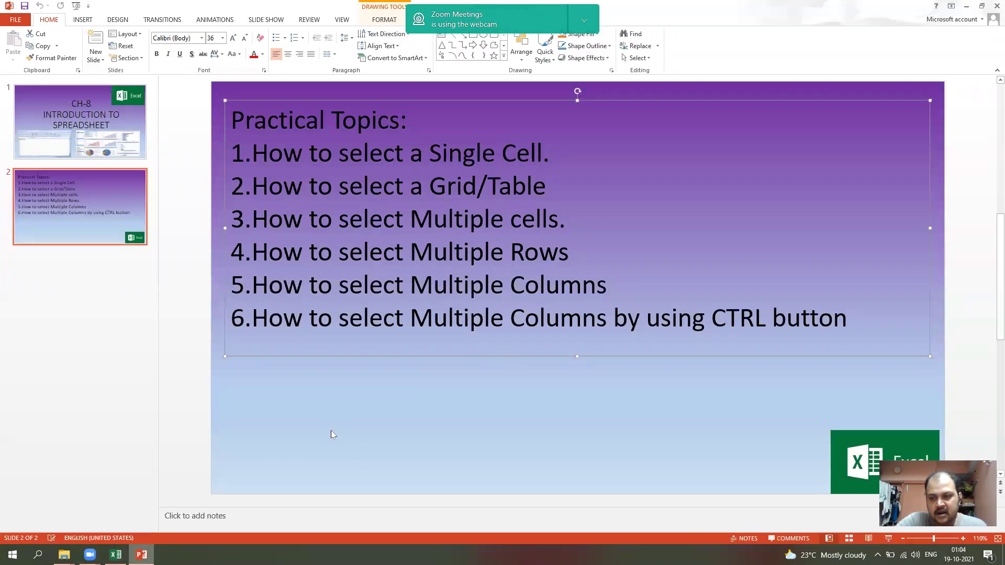
click(115, 555)
click(267, 229)
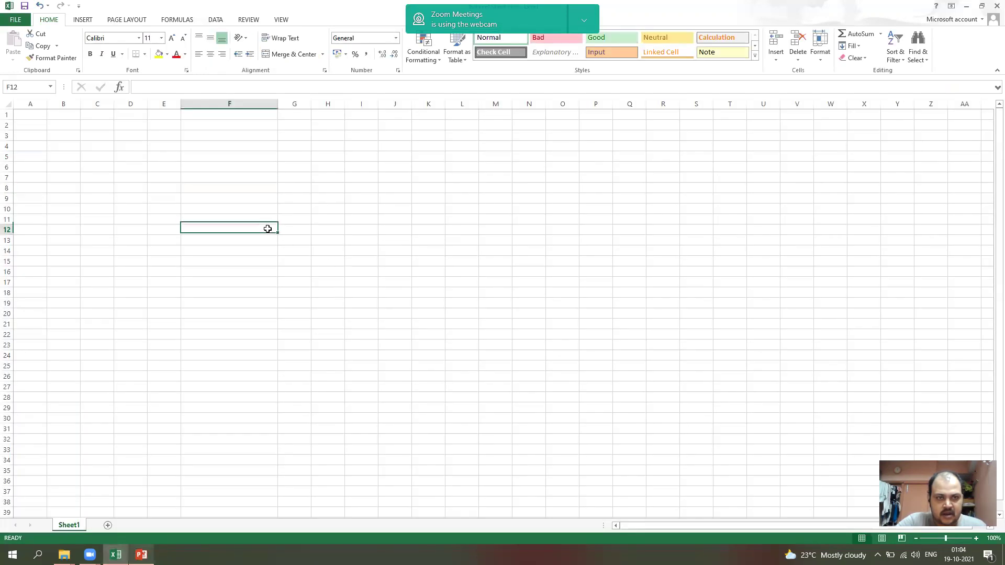